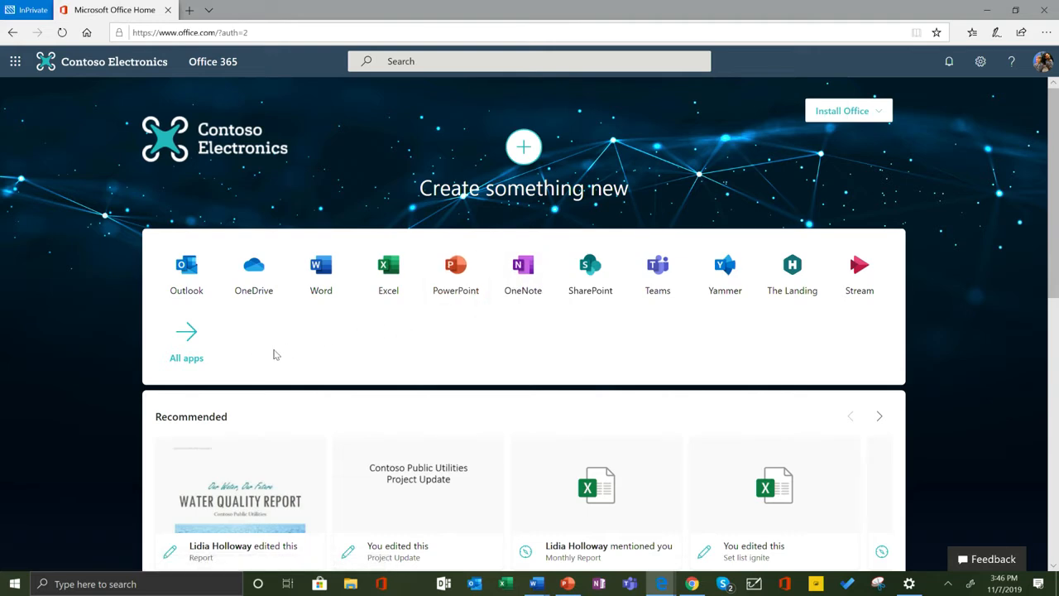
Review the full list of available Office 365, company and third-party apps down to Tips and Tricks, and return to the home page.
left_click(186, 341)
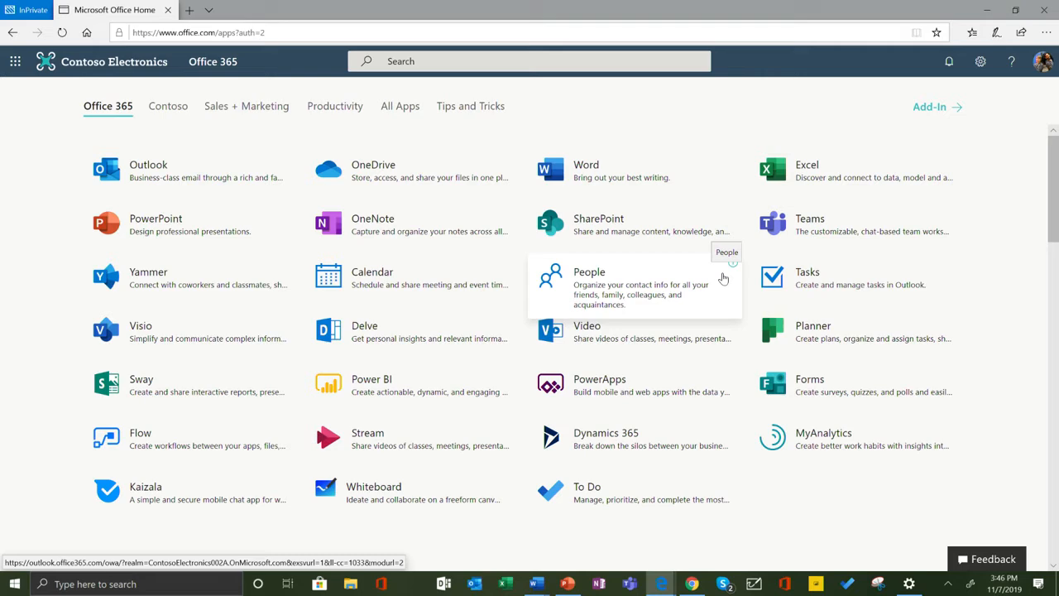
scroll(700, 307, "down", 5)
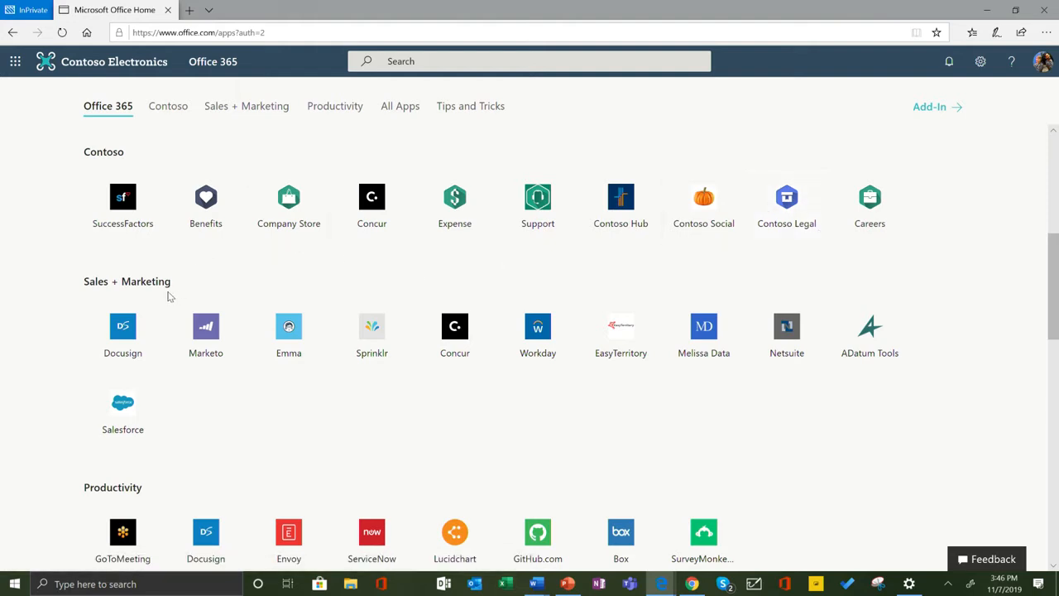
scroll(132, 352, "down", 4)
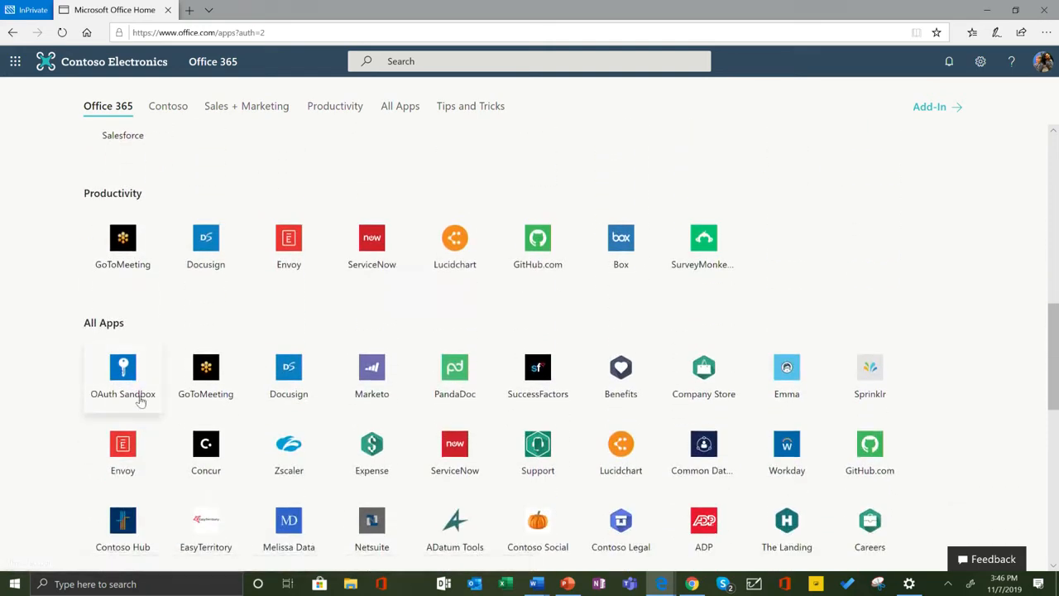
scroll(511, 428, "down", 5)
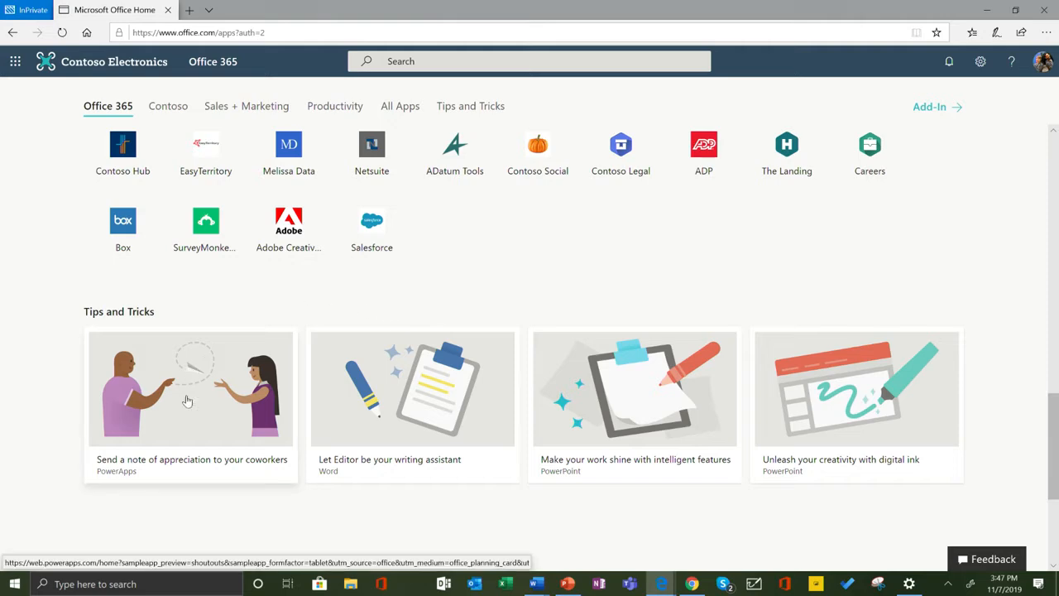
scroll(823, 444, "down", 1)
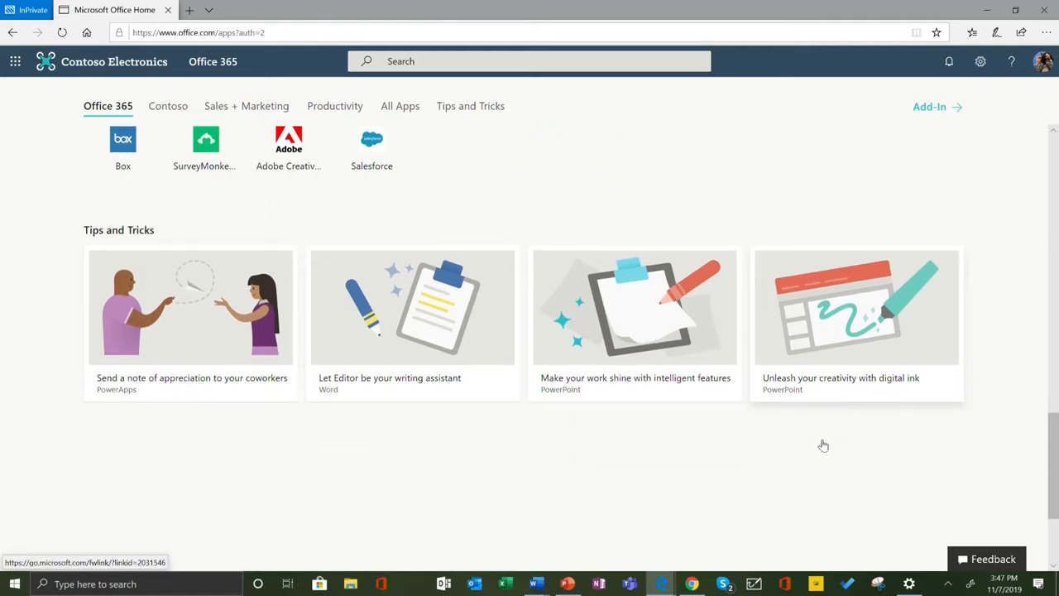
scroll(823, 445, "up", 4)
scroll(824, 445, "up", 12)
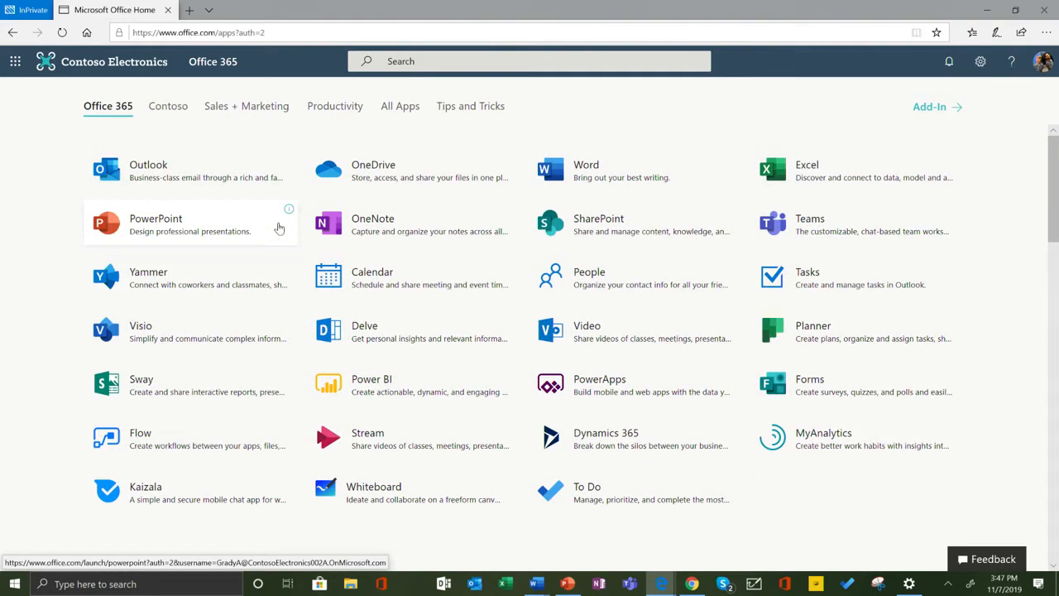
left_click(12, 33)
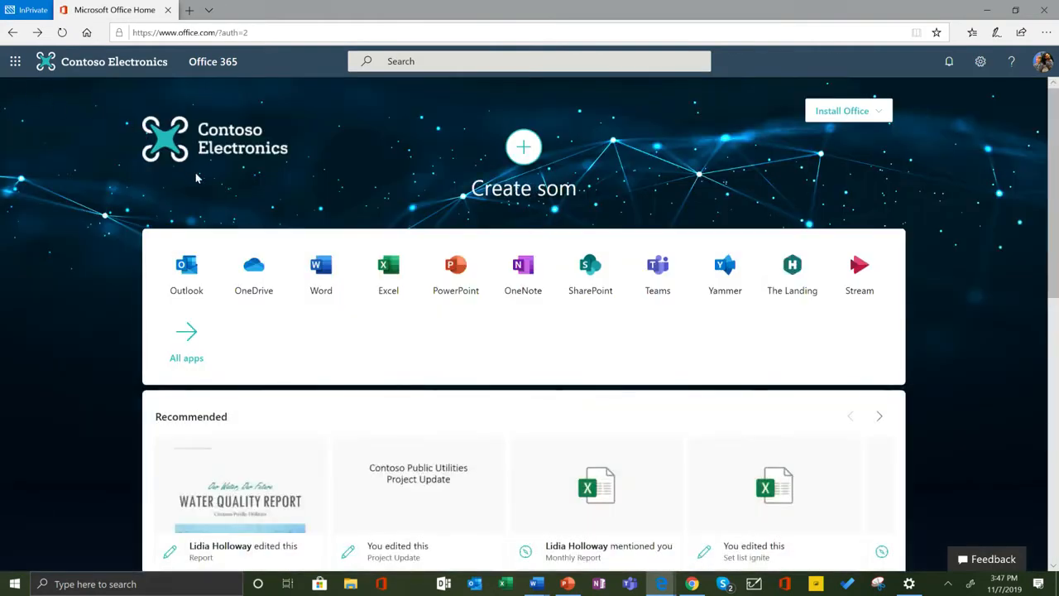
Browse through the recommended files on the Office home page to the end of the carousel.
scroll(204, 183, "down", 2)
scroll(204, 183, "down", 1)
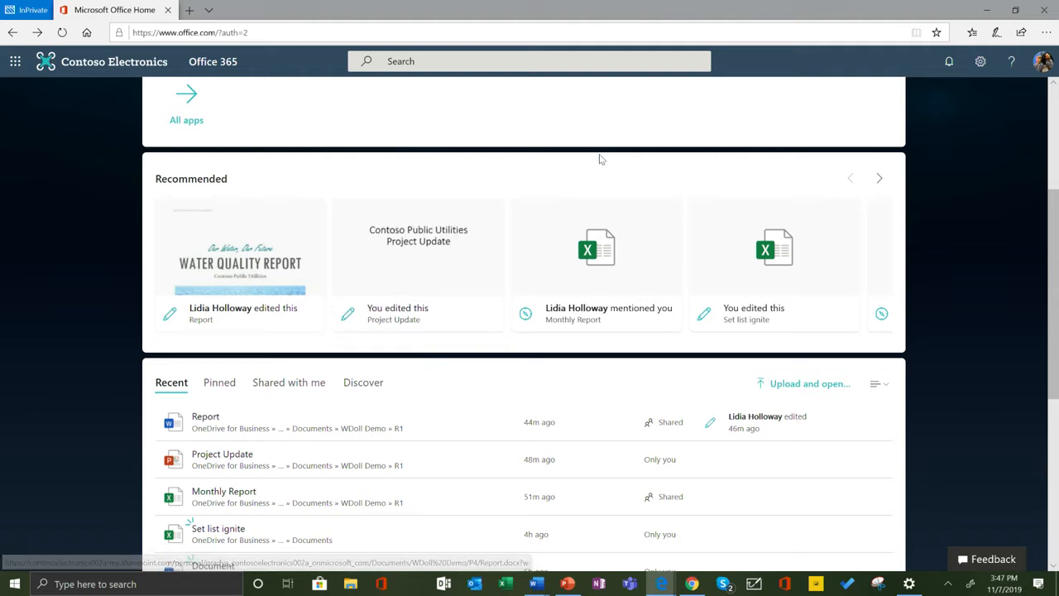
left_click(880, 180)
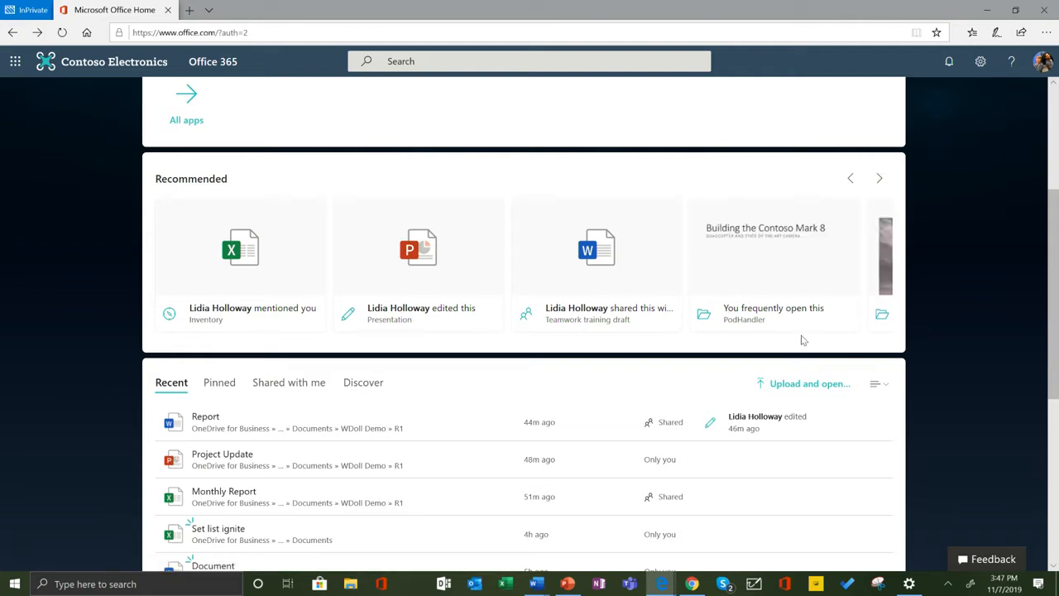
left_click(879, 178)
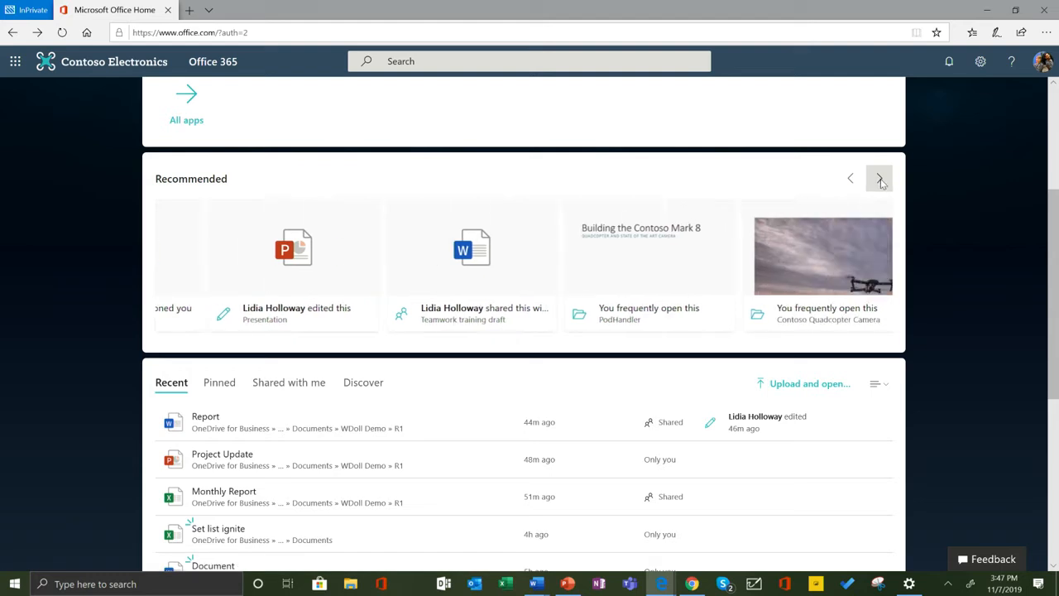
Expand the recent documents list to show more files and review its entries.
scroll(633, 224, "down", 2)
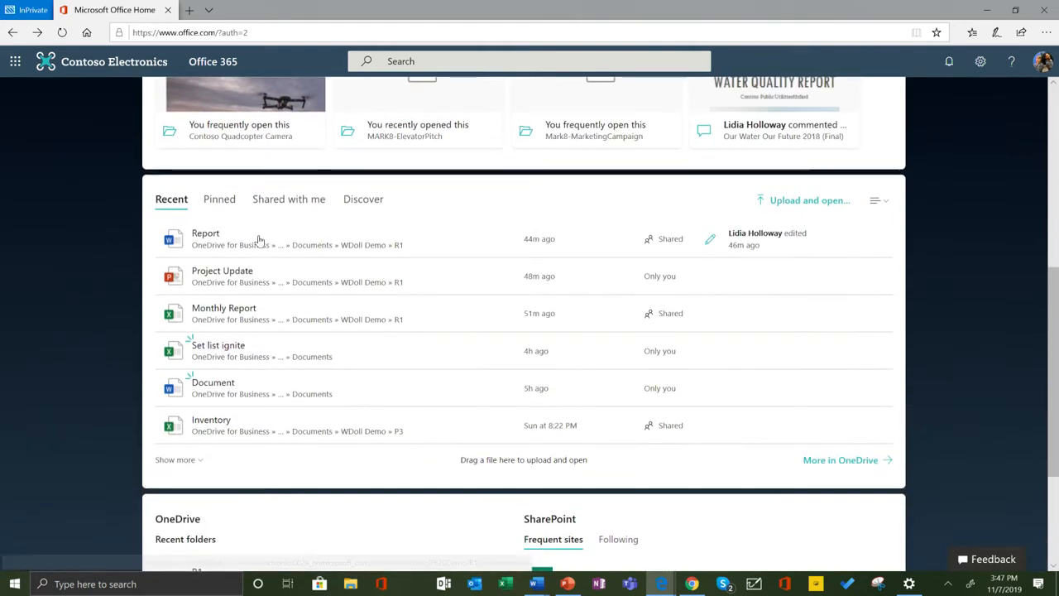
left_click(178, 461)
scroll(208, 496, "down", 2)
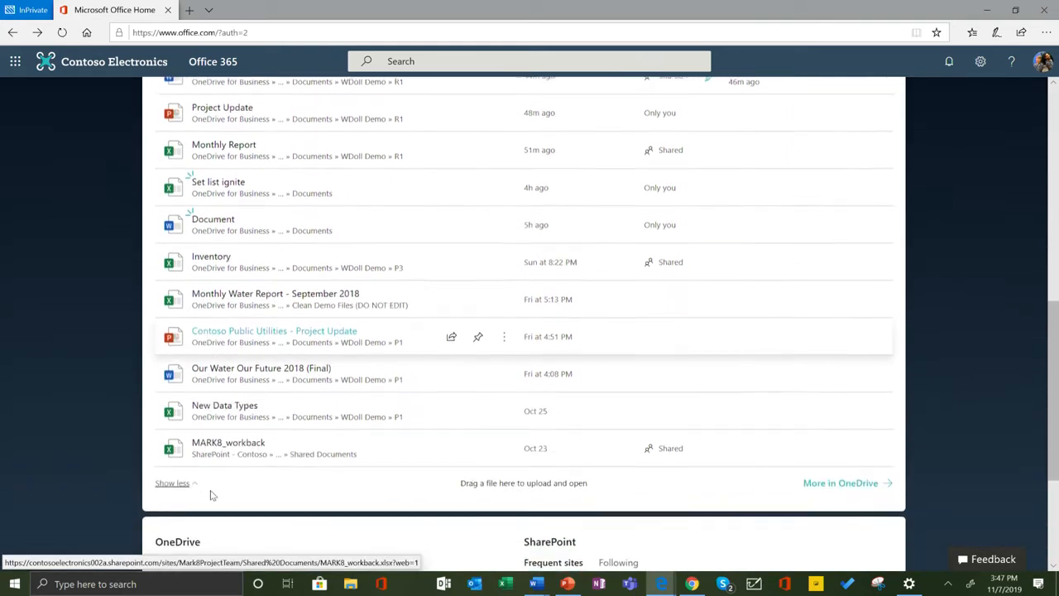
scroll(228, 480, "up", 1)
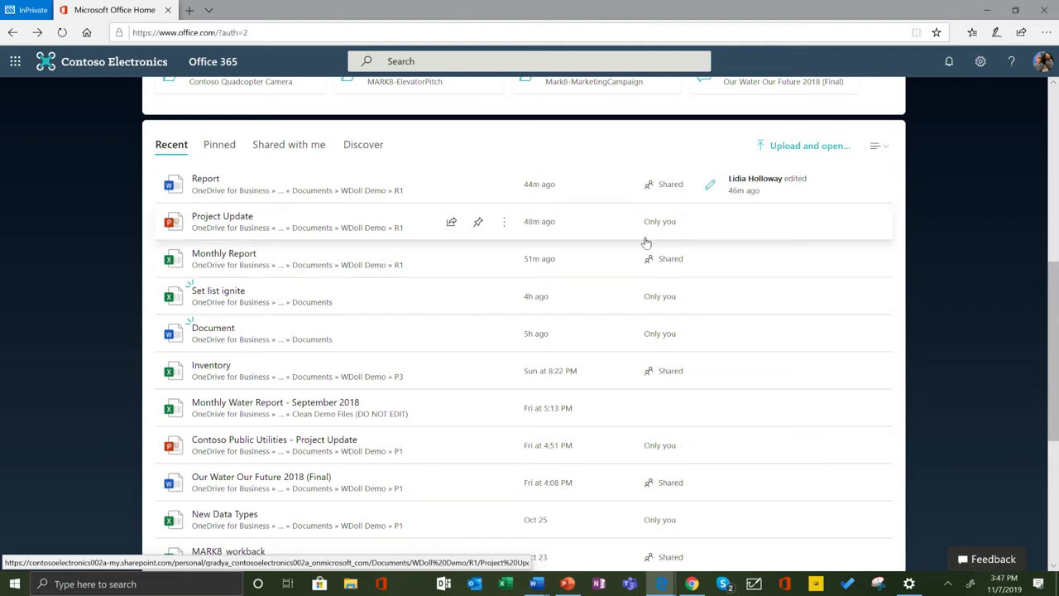
scroll(562, 324, "up", 2)
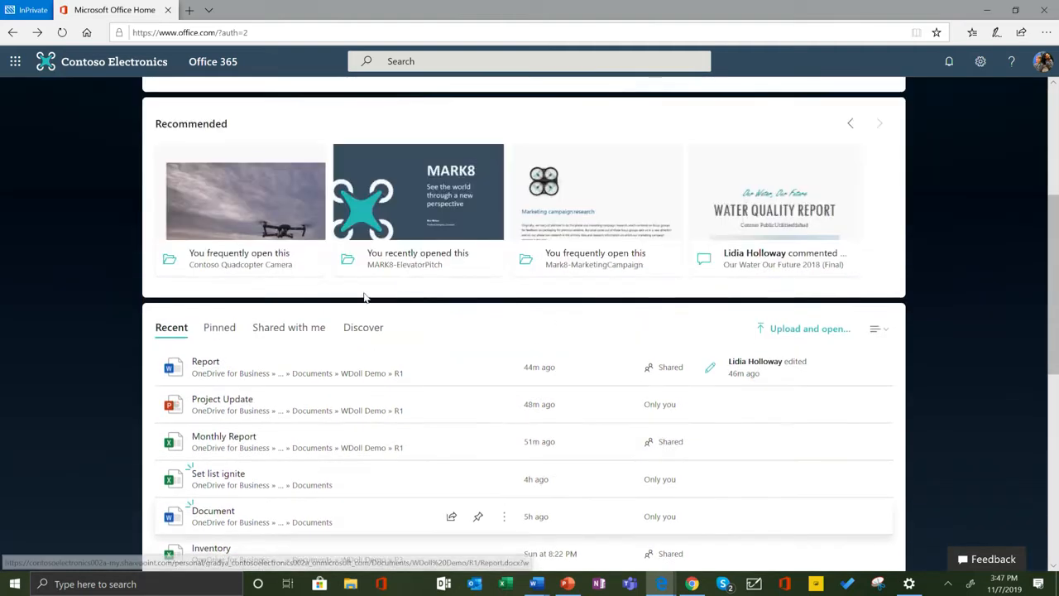
View the pinned files, the files shared with me, and the OneDrive folders and SharePoint sites below them.
left_click(209, 327)
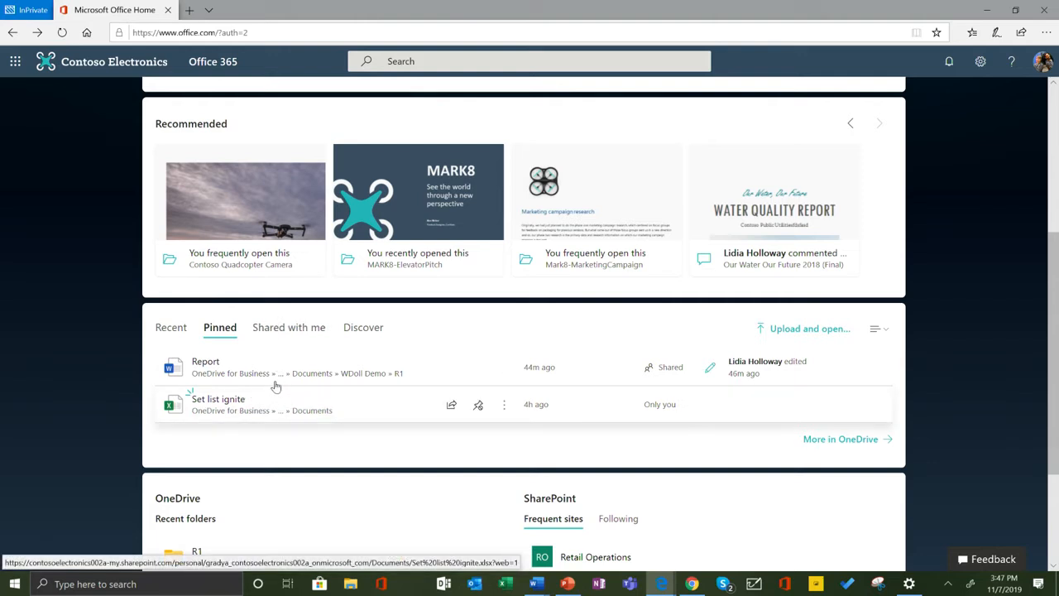
left_click(294, 329)
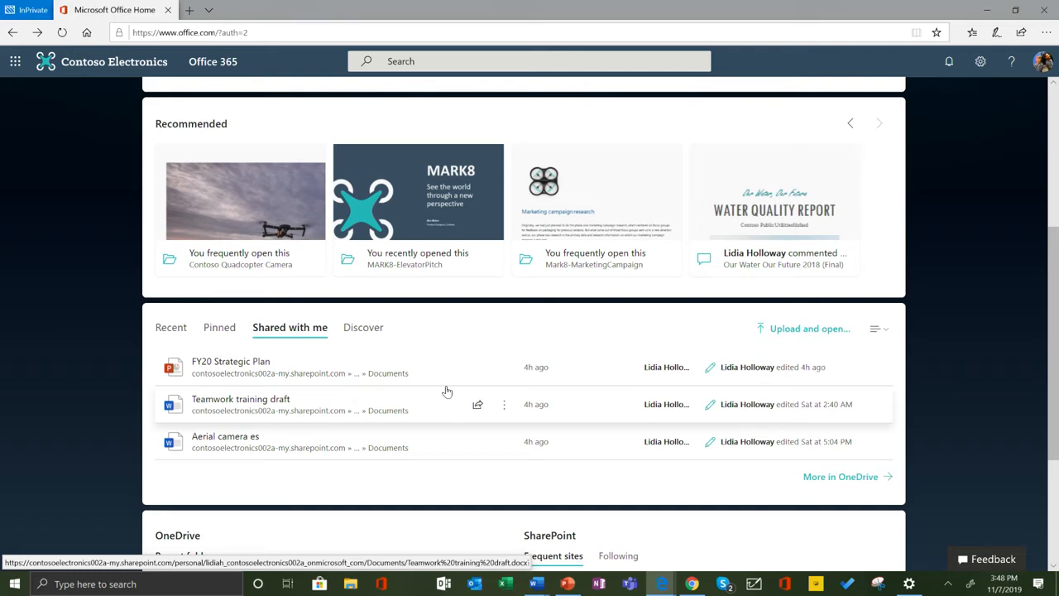
scroll(447, 381, "down", 3)
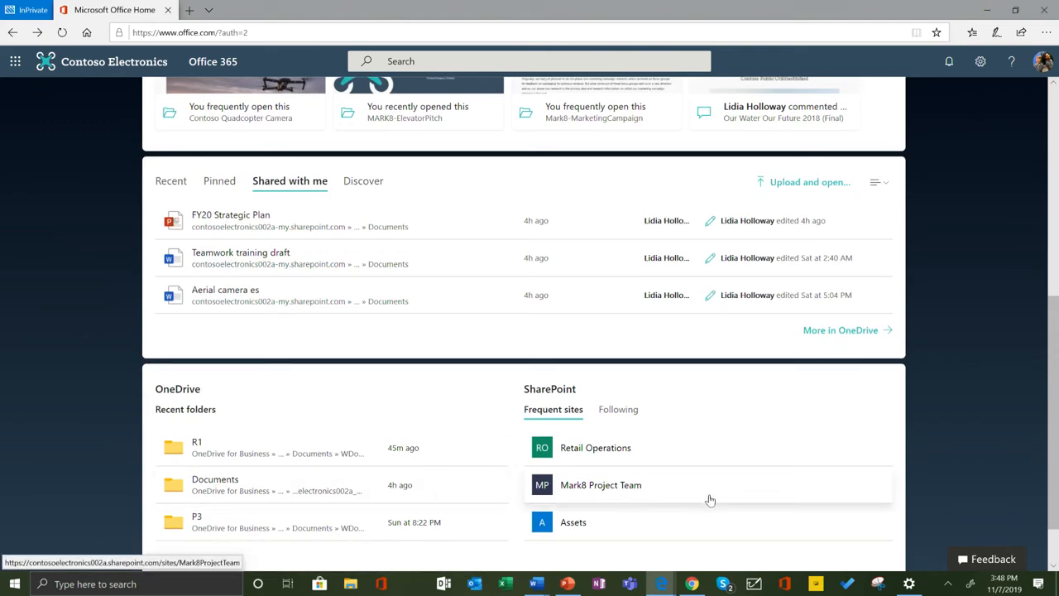
Open the Report Word document from the pinned files.
scroll(709, 495, "up", 4)
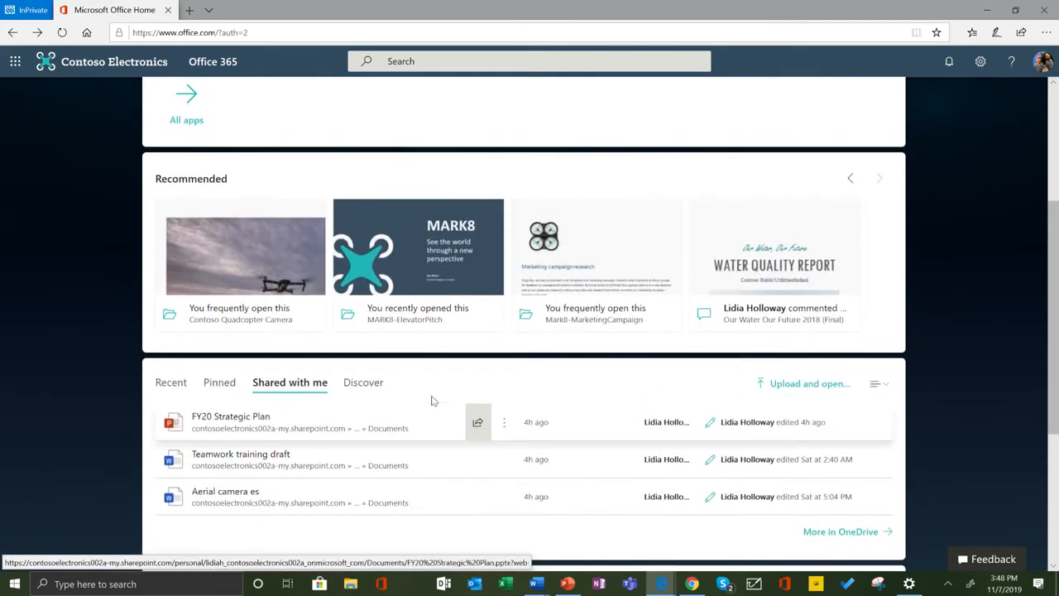
left_click(220, 383)
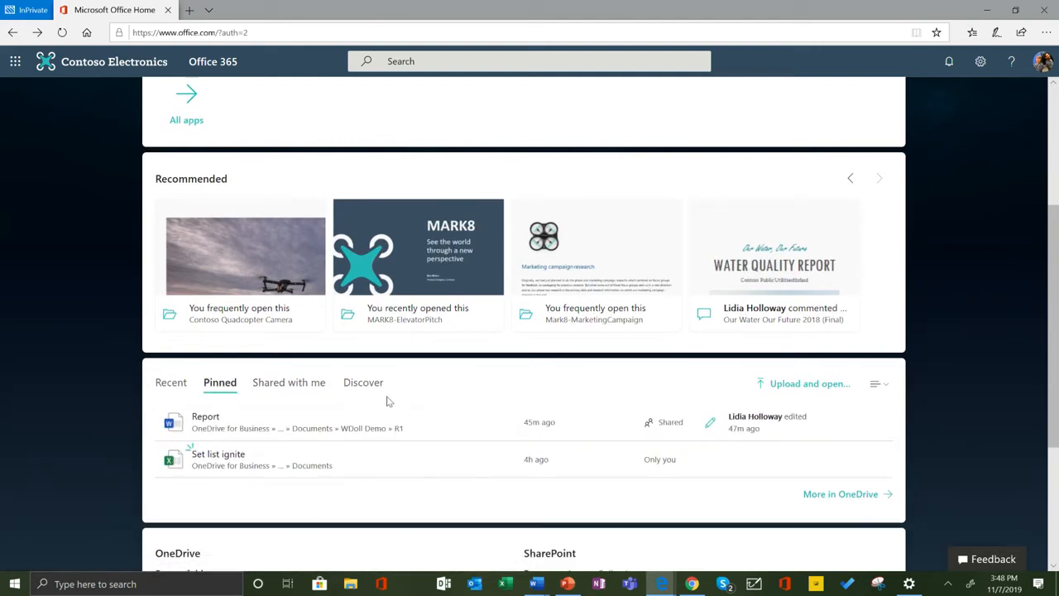
left_click(212, 421)
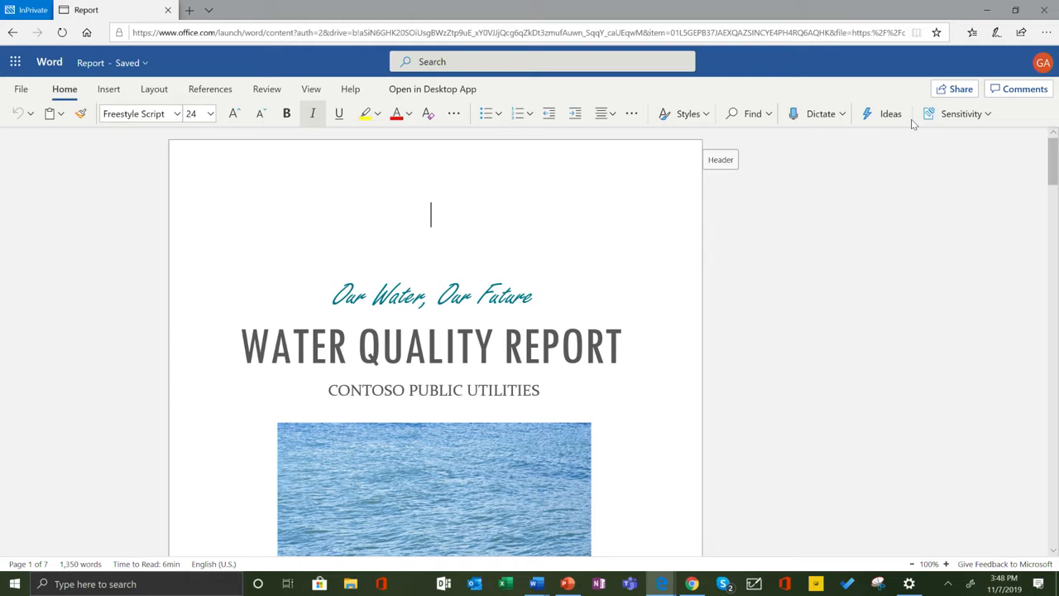
Look through the report for coworkers' changes, checking the new edit marked beside the Safety First section.
scroll(227, 178, "down", 5)
scroll(230, 191, "down", 10)
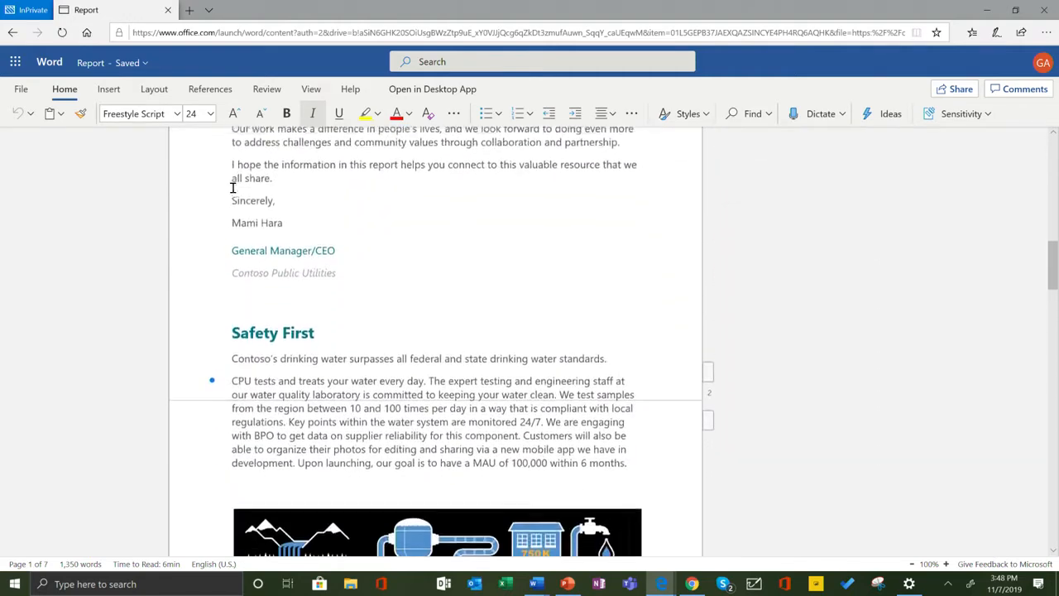
mouse_move(215, 361)
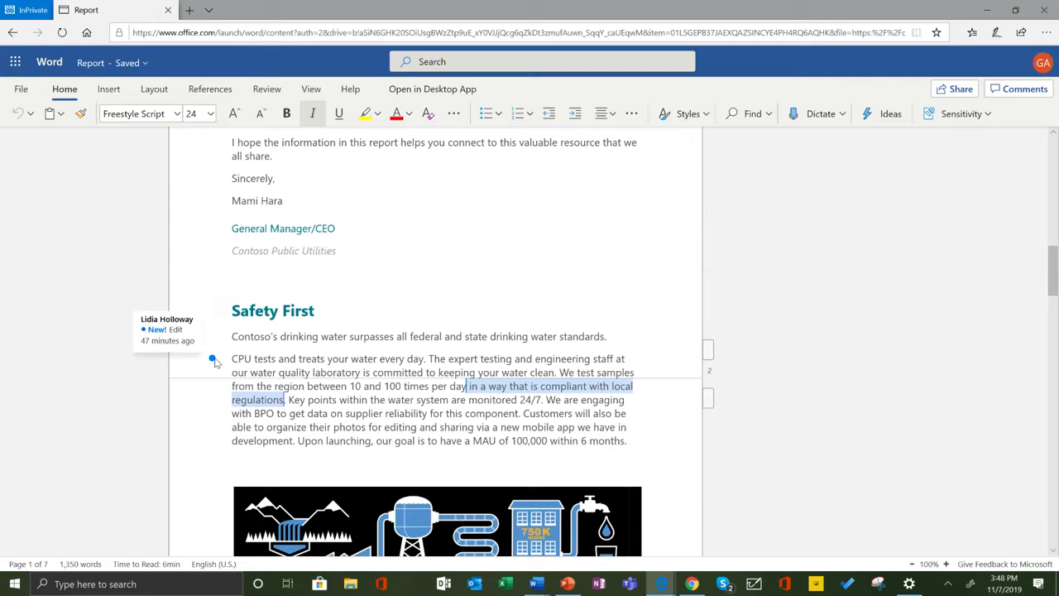
scroll(213, 361, "down", 7)
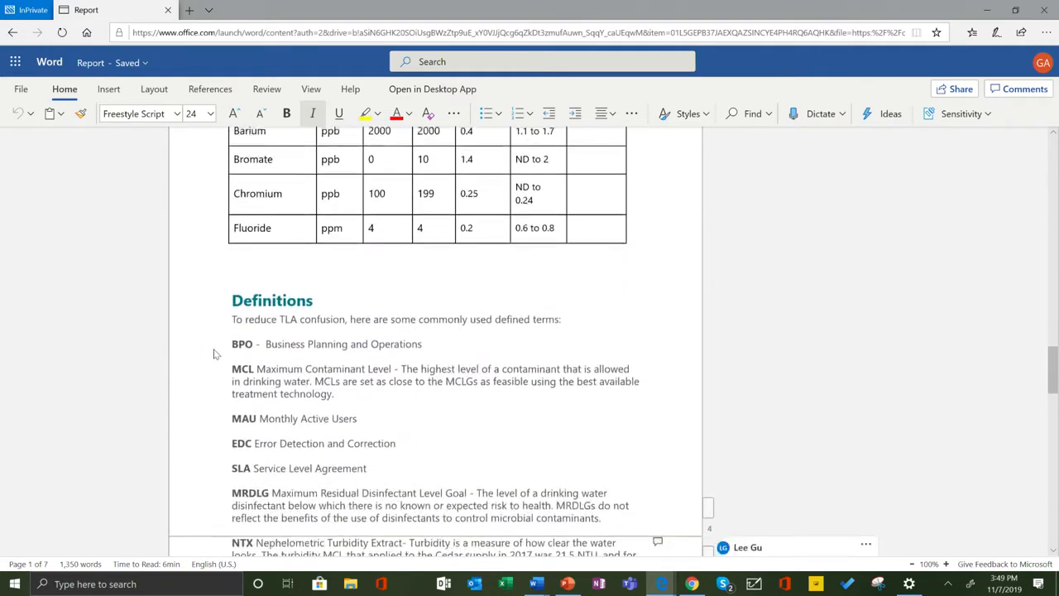
scroll(213, 355, "up", 5)
scroll(288, 274, "up", 15)
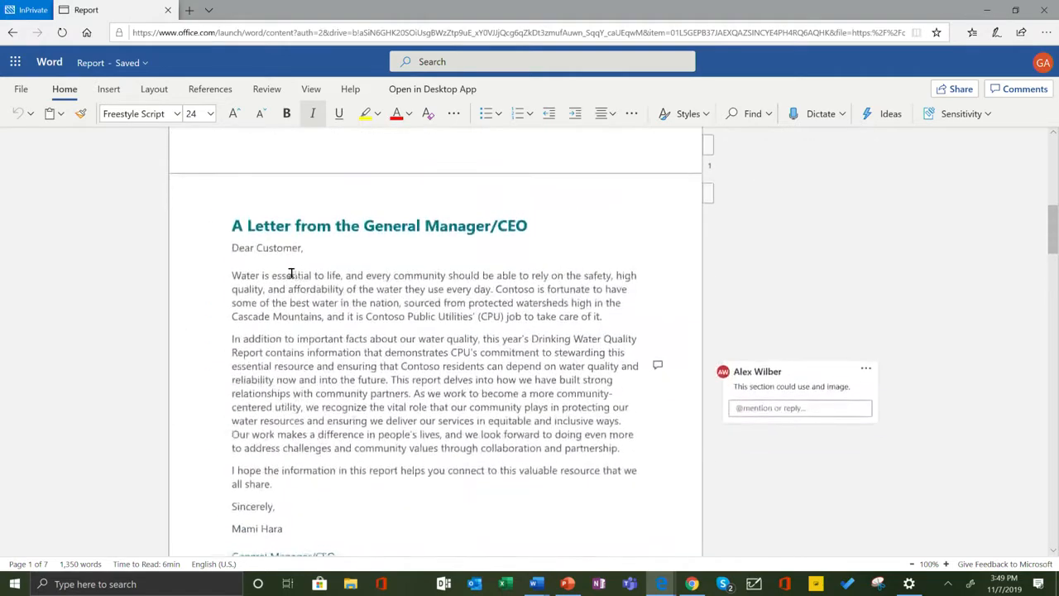
scroll(289, 273, "up", 3)
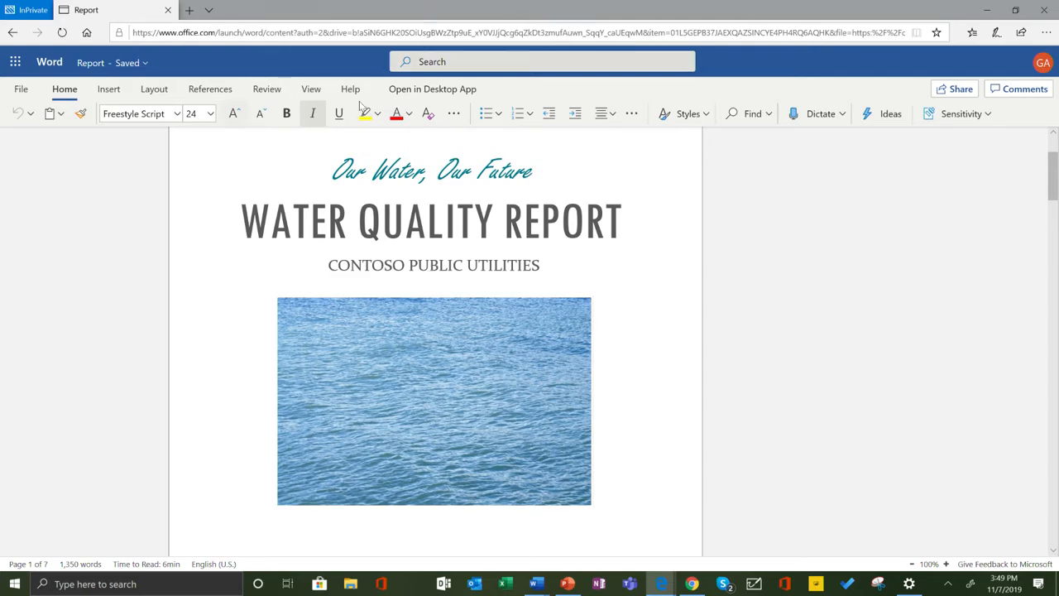
View the document's name, location and version history options from its title, and close them without changes.
left_click(141, 64)
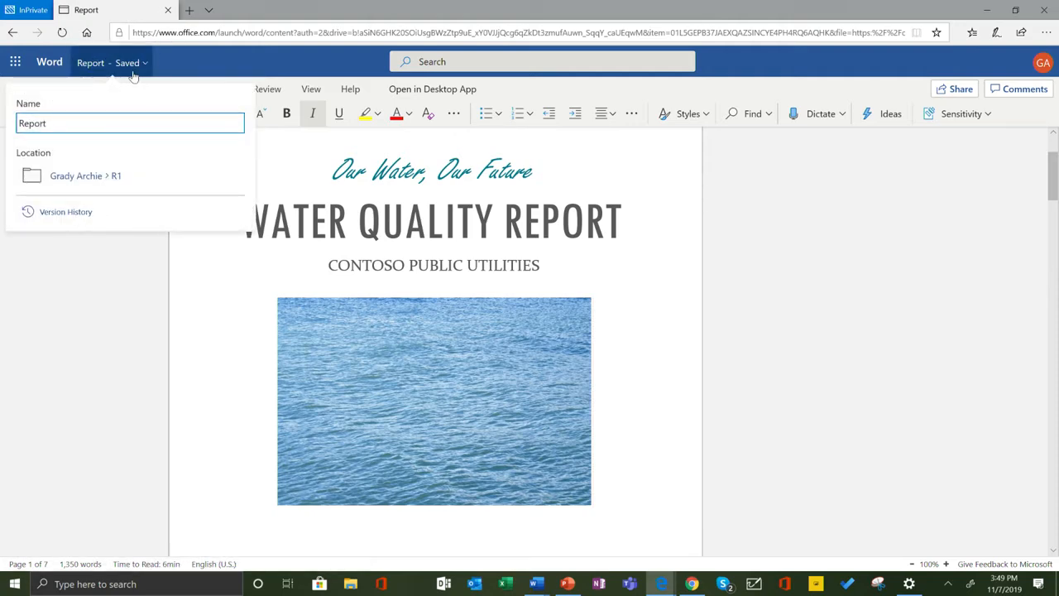
left_click(112, 125)
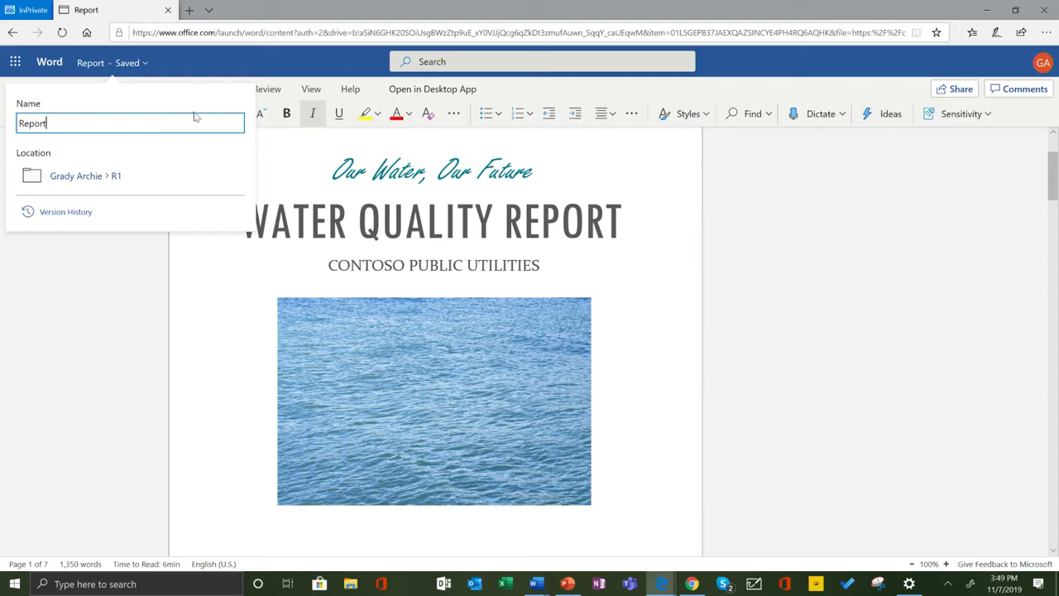
left_click(83, 246)
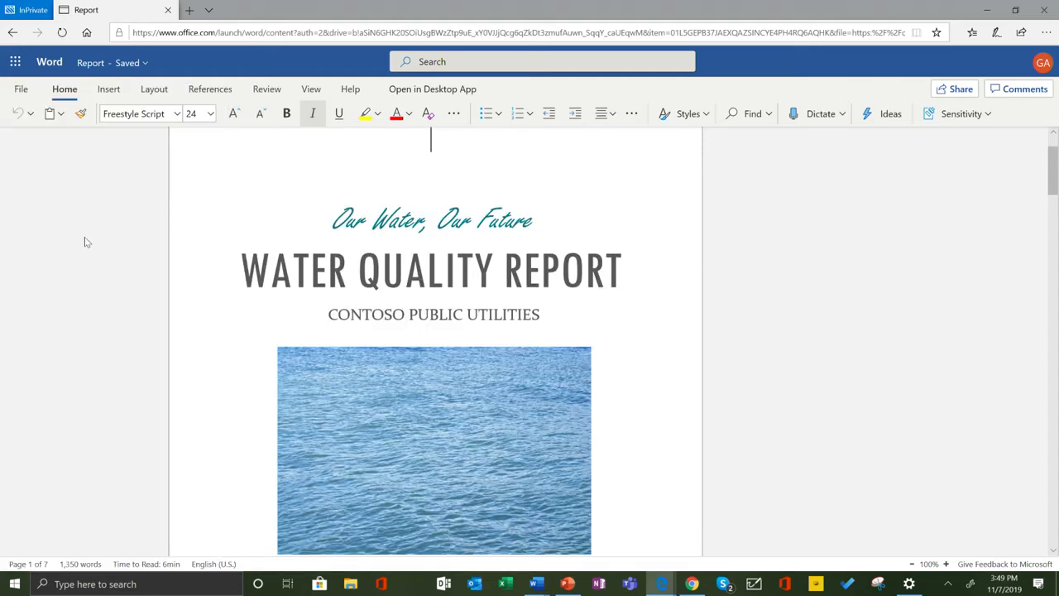
View the document's Info page with its protection and version history options, and return to the document.
left_click(21, 89)
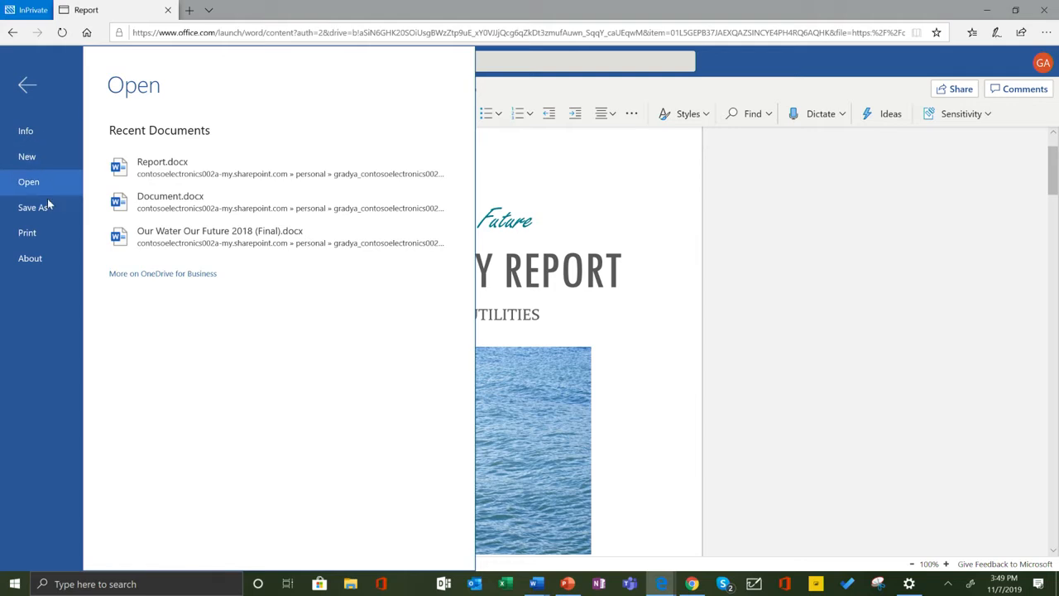
left_click(49, 130)
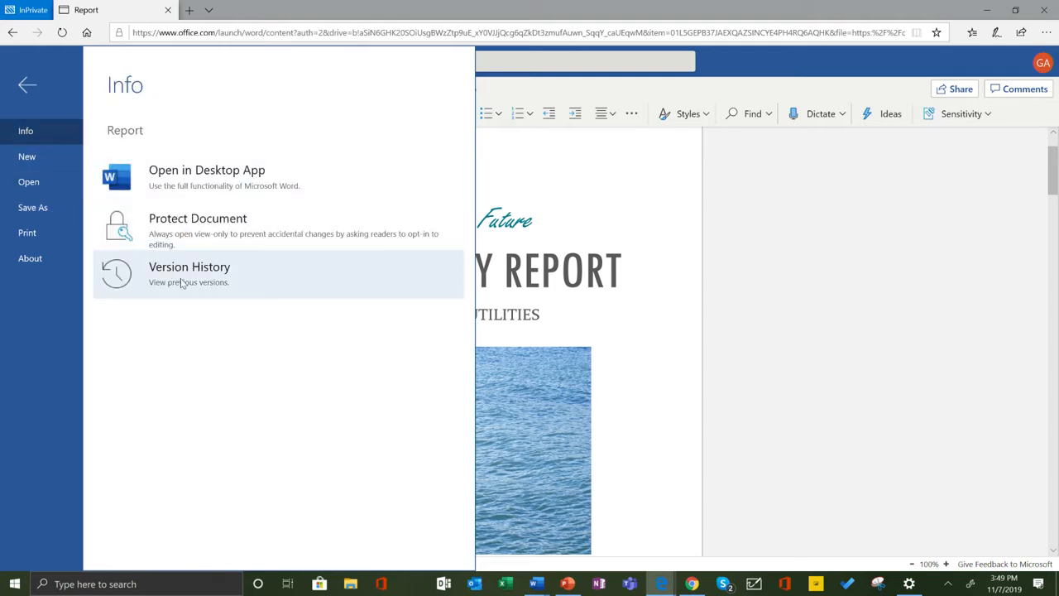
left_click(652, 190)
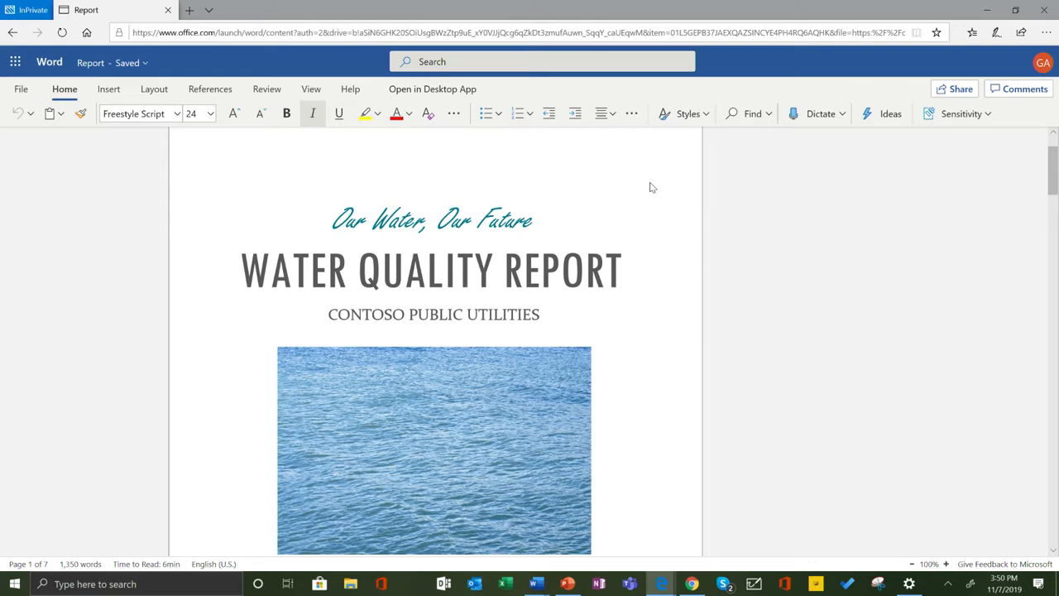
Search Word's commands for "old vers" to find the version history feature.
left_click(492, 63)
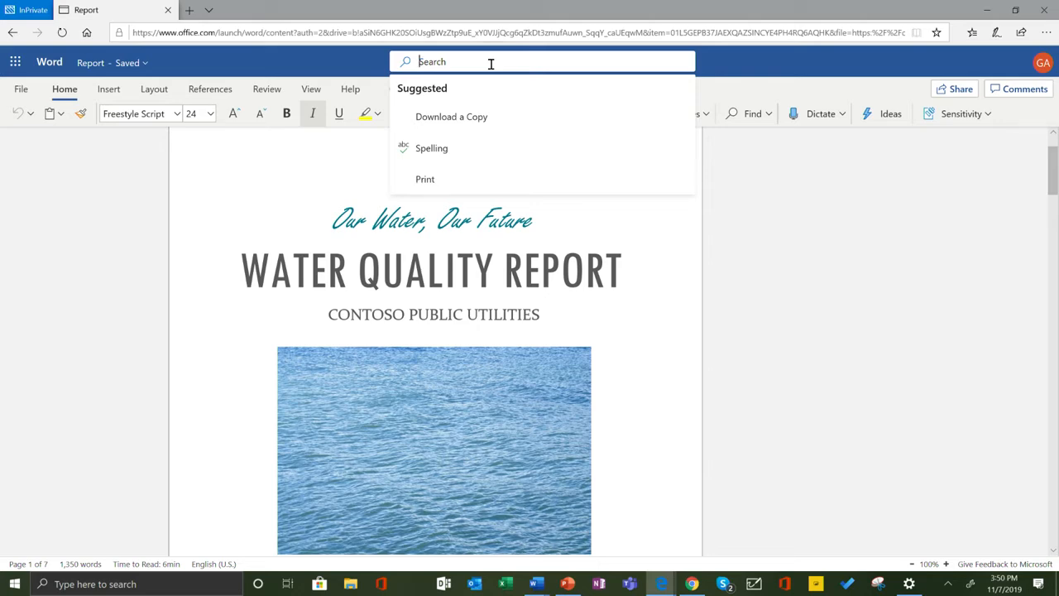
type("old vers")
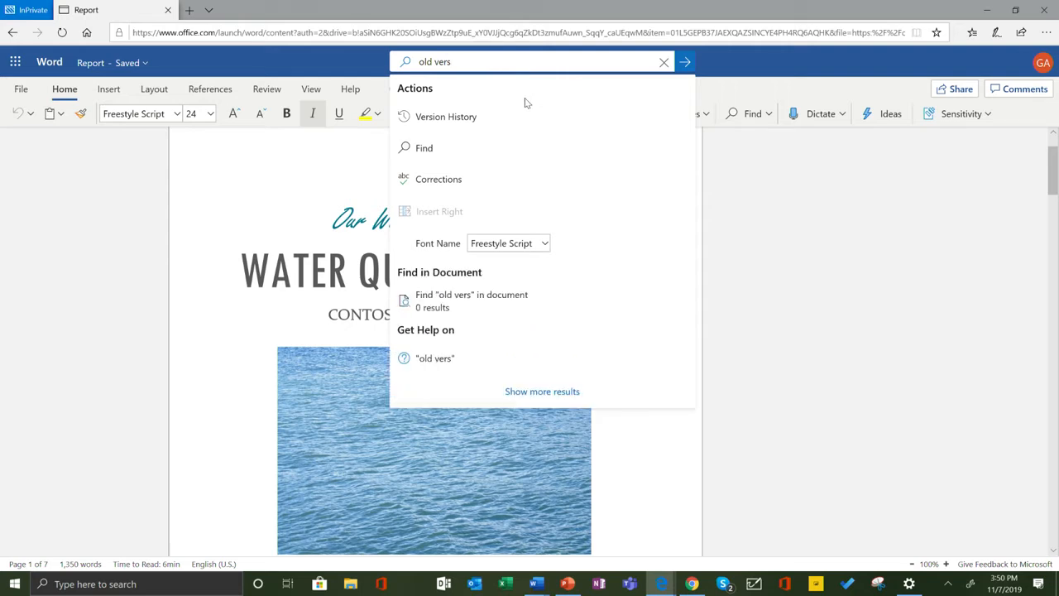
Replace the command search text with "file histo" to look up version history by another phrase.
left_click_drag(471, 62, 401, 38)
type("f")
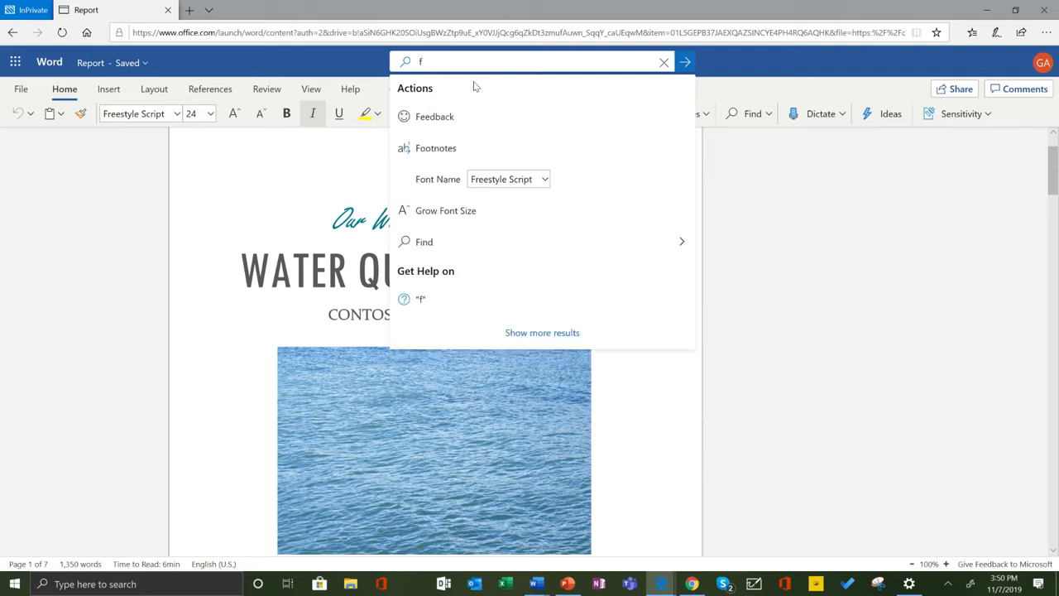
type("ile histo")
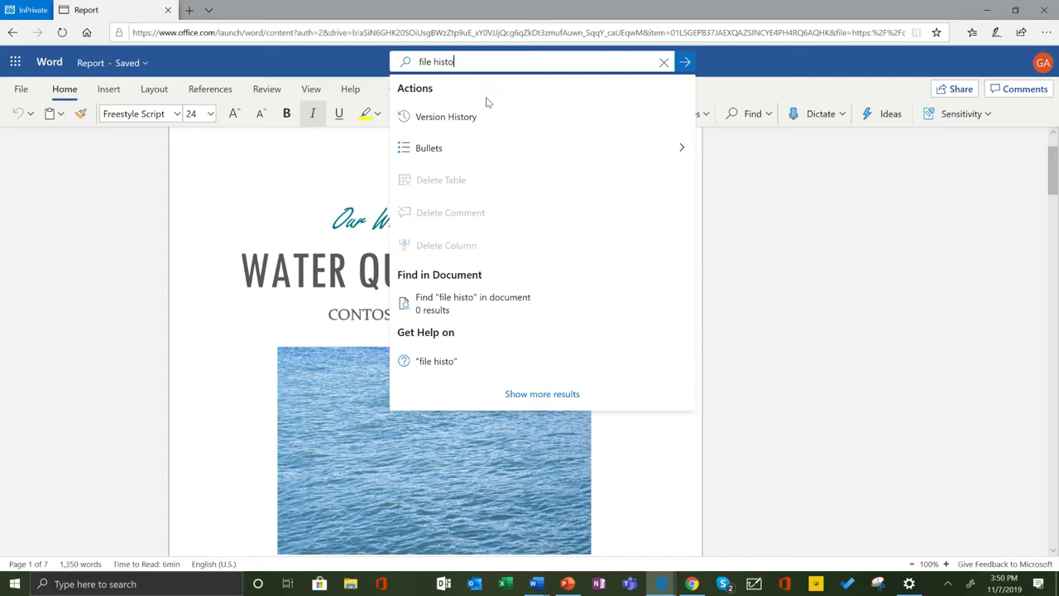
Open the version history, review the oldest listed version of the report, and return to the current document.
left_click(482, 122)
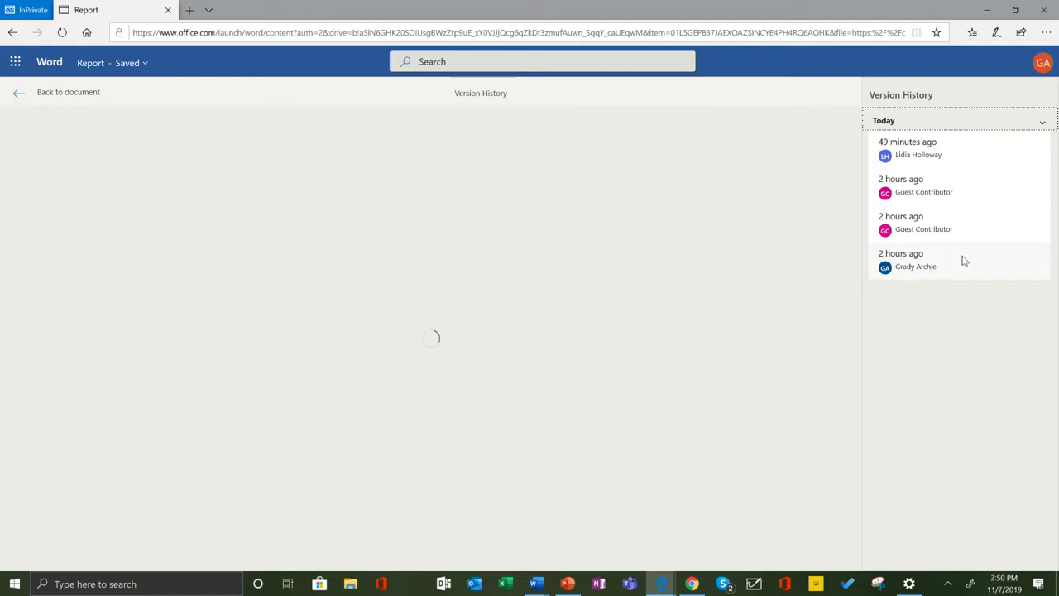
left_click(914, 255)
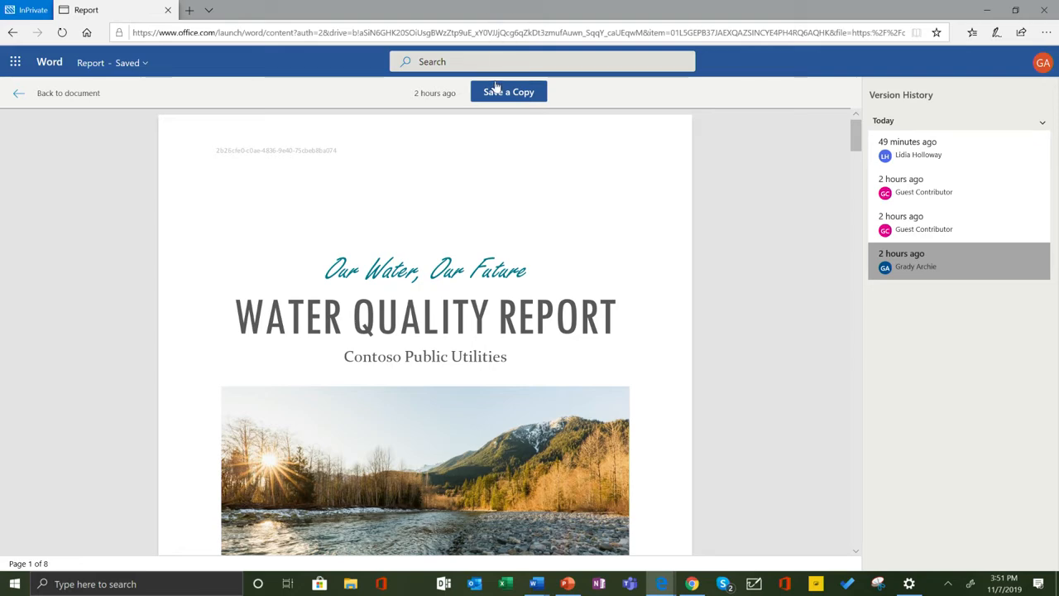
double_click(460, 309)
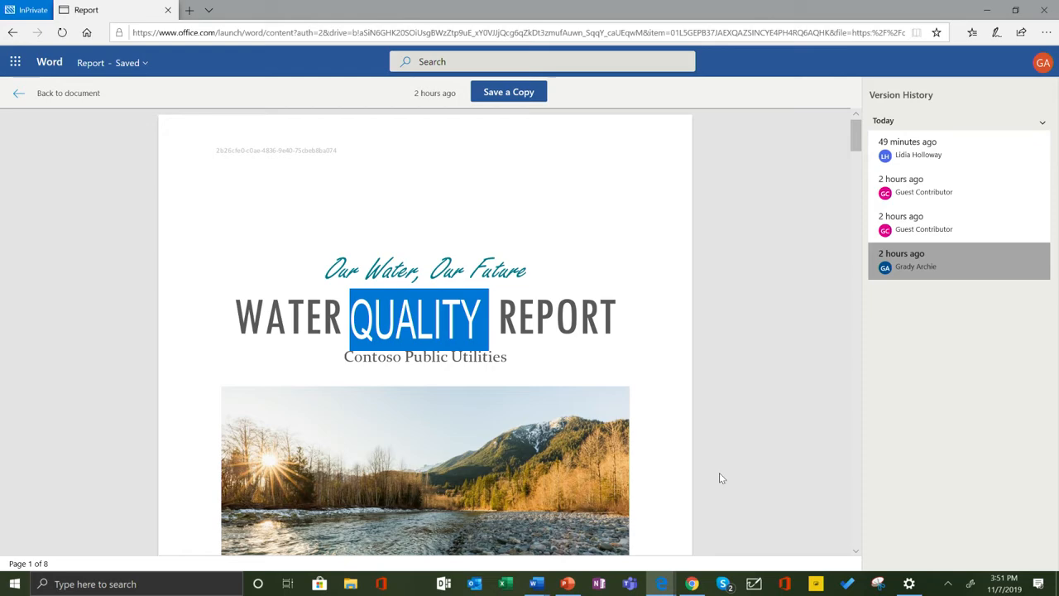
scroll(641, 538, "down", 3)
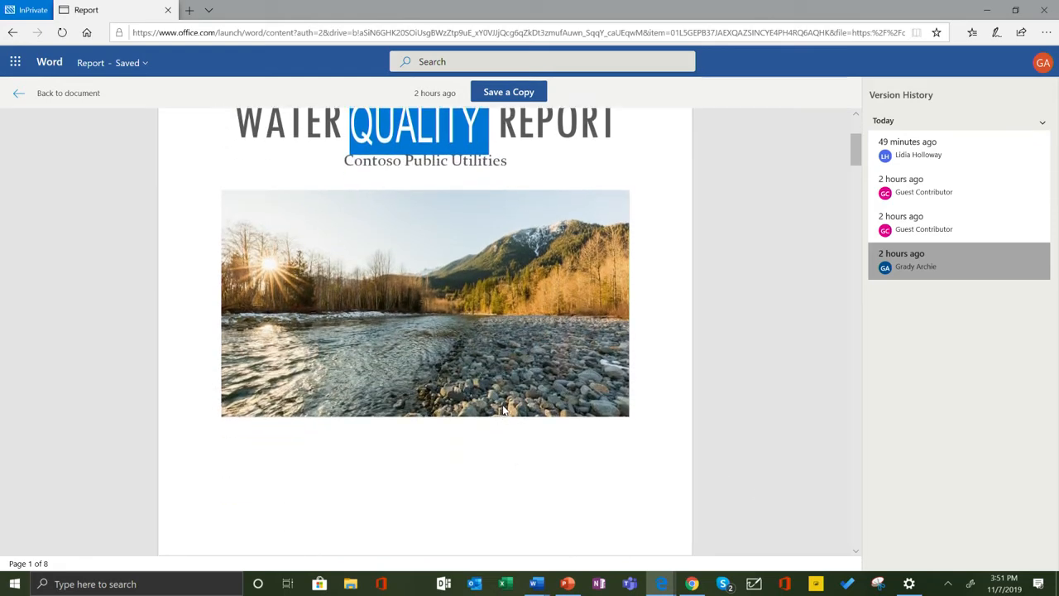
scroll(504, 411, "down", 10)
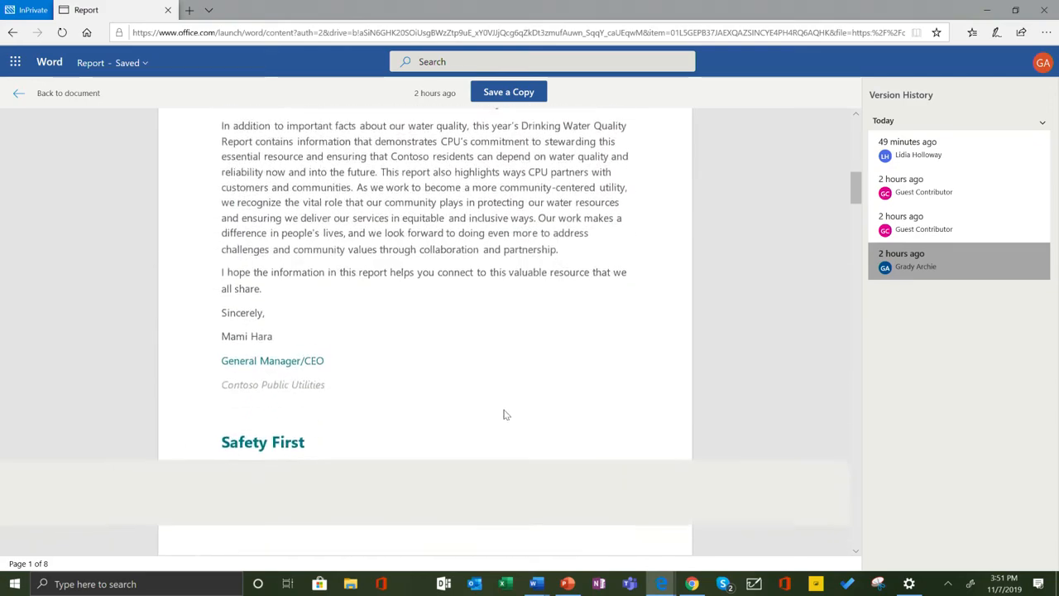
scroll(506, 415, "down", 15)
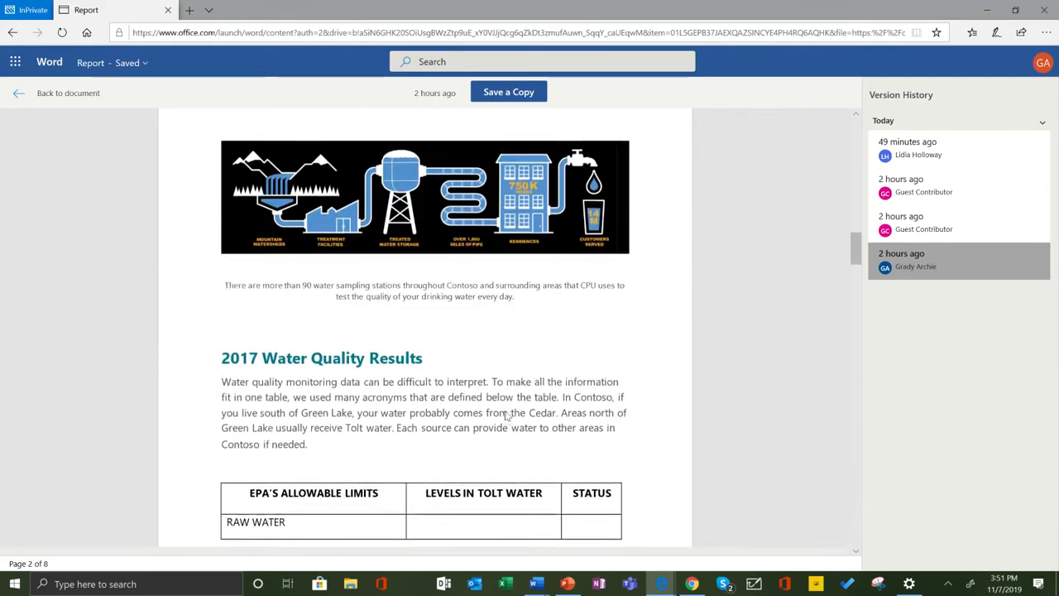
scroll(508, 416, "up", 15)
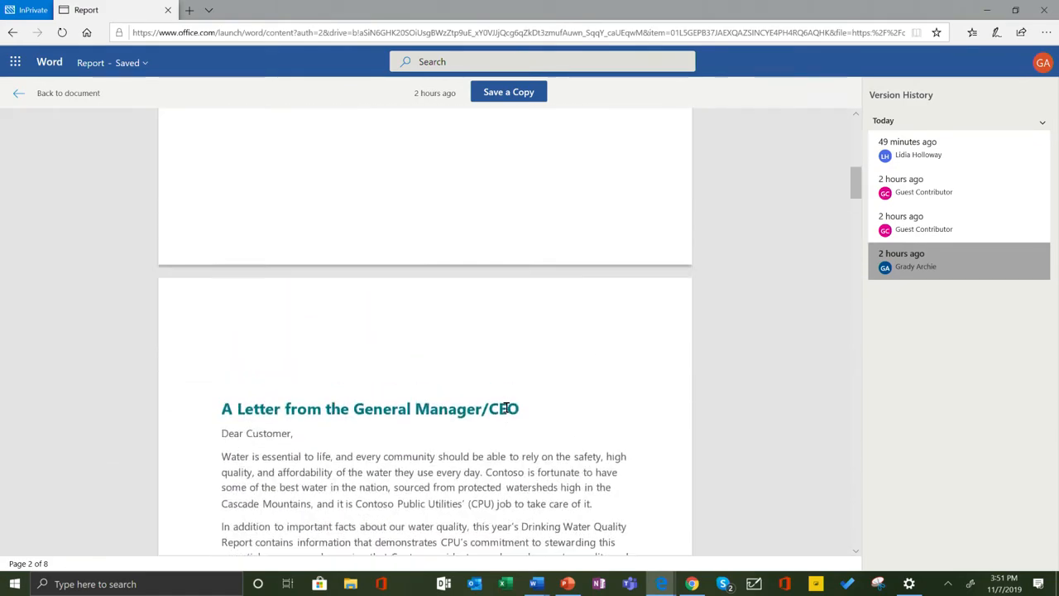
scroll(508, 412, "up", 8)
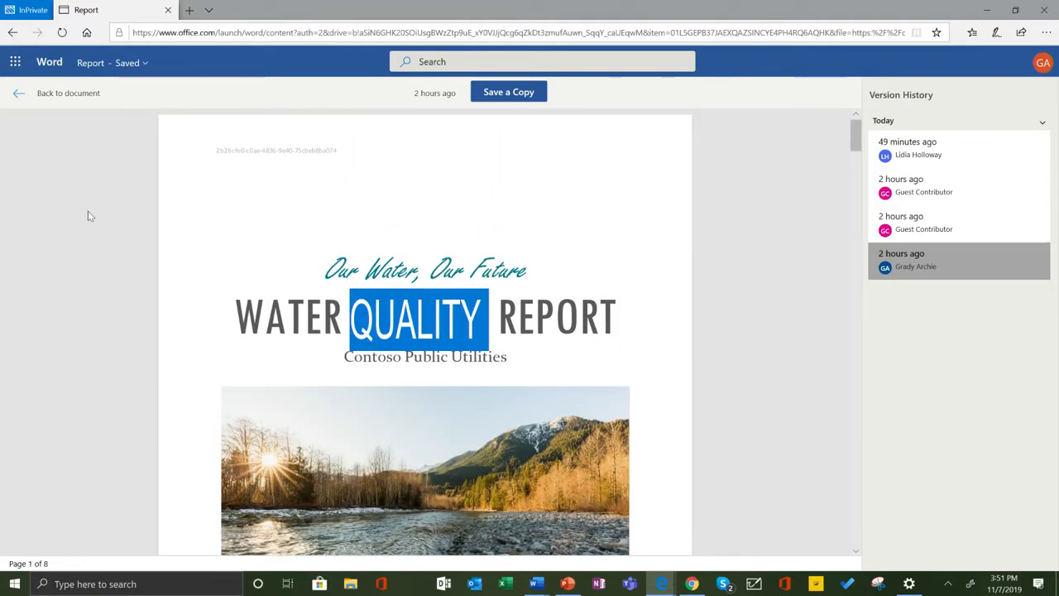
left_click(18, 93)
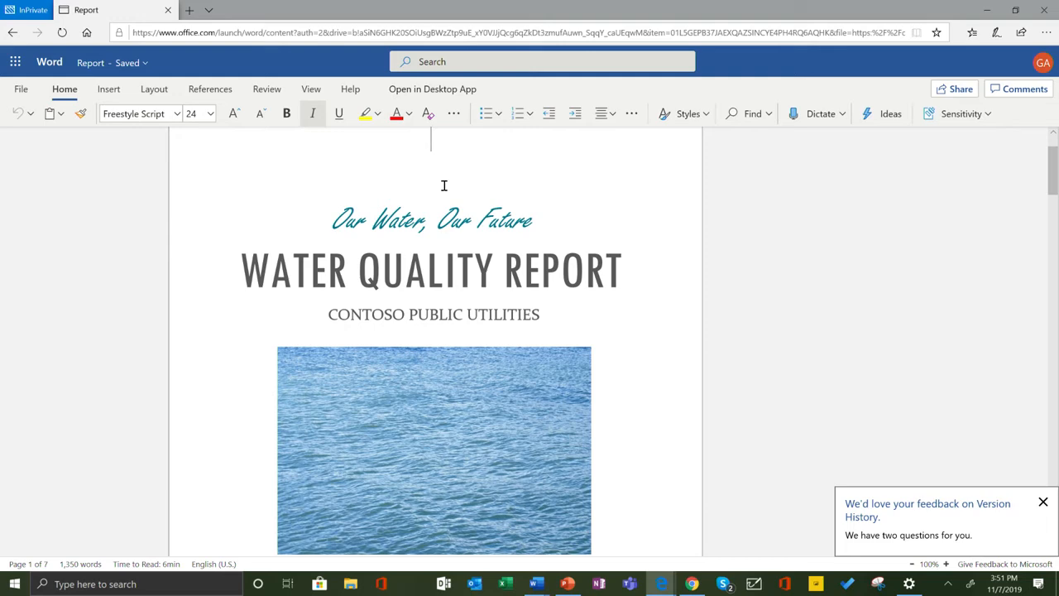
Start a new comment on the word "high" in the first paragraph of the General Manager/CEO letter.
scroll(602, 258, "down", 8)
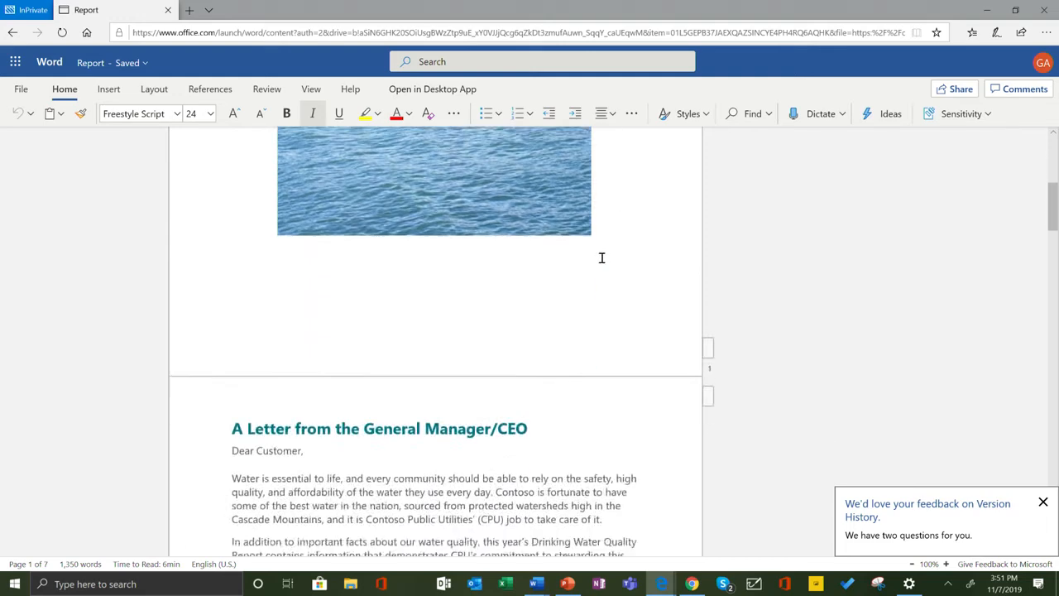
scroll(700, 232, "down", 5)
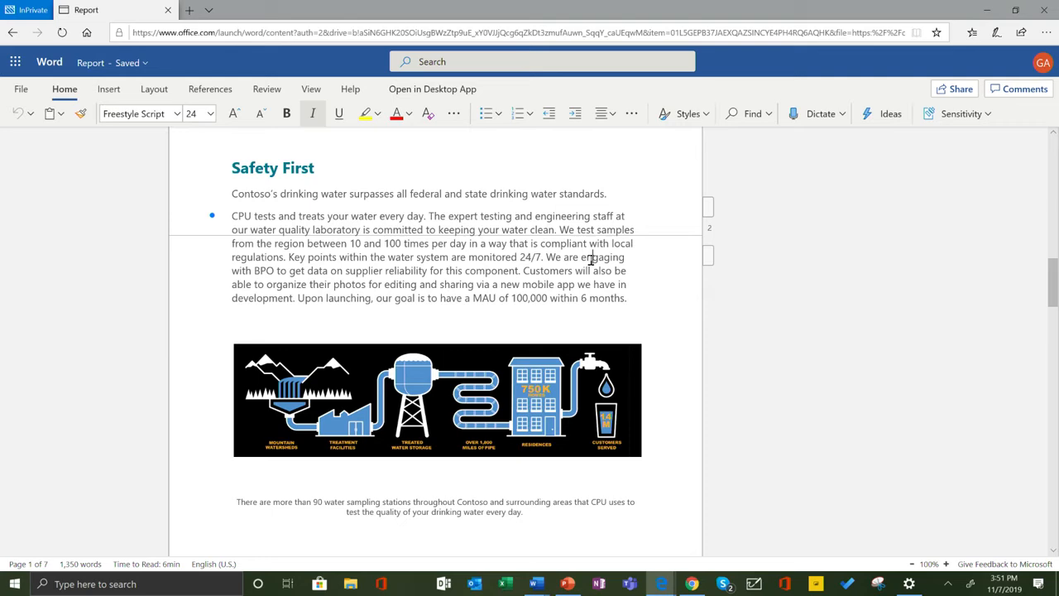
left_click(592, 259)
scroll(592, 259, "up", 5)
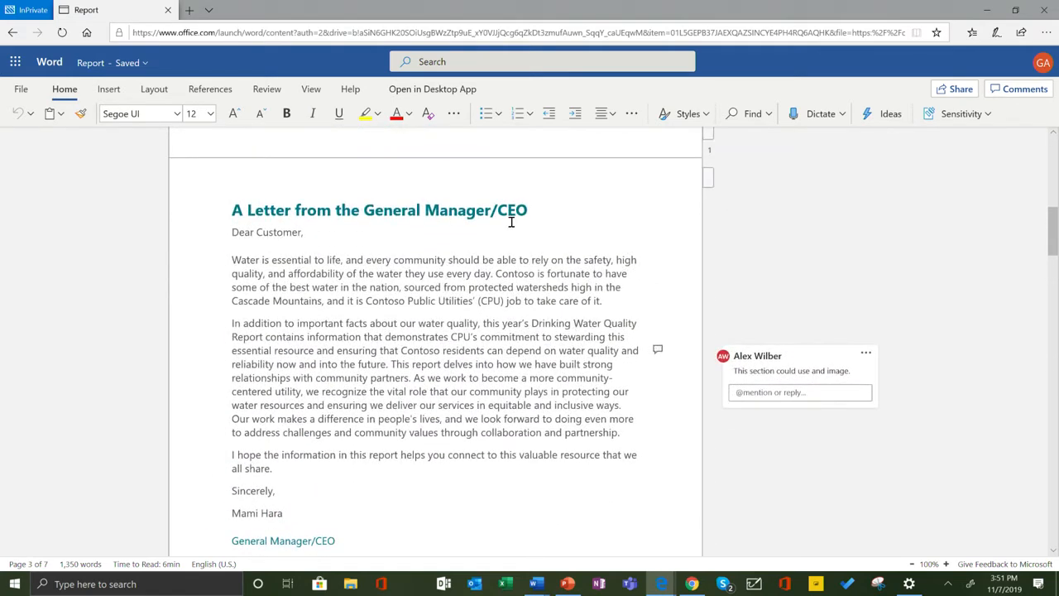
double_click(579, 287)
left_click(103, 91)
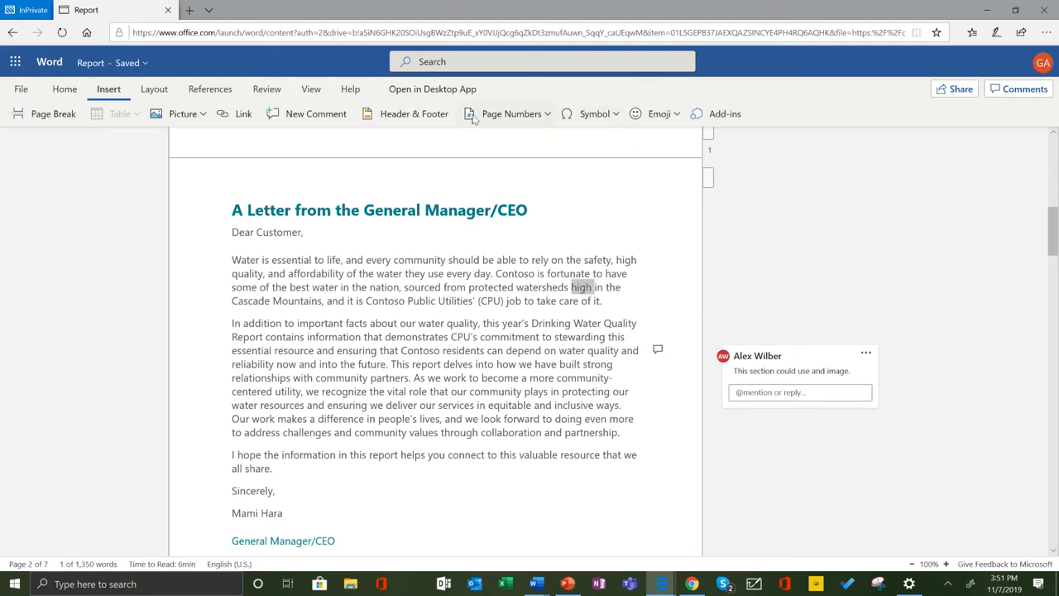
left_click(316, 116)
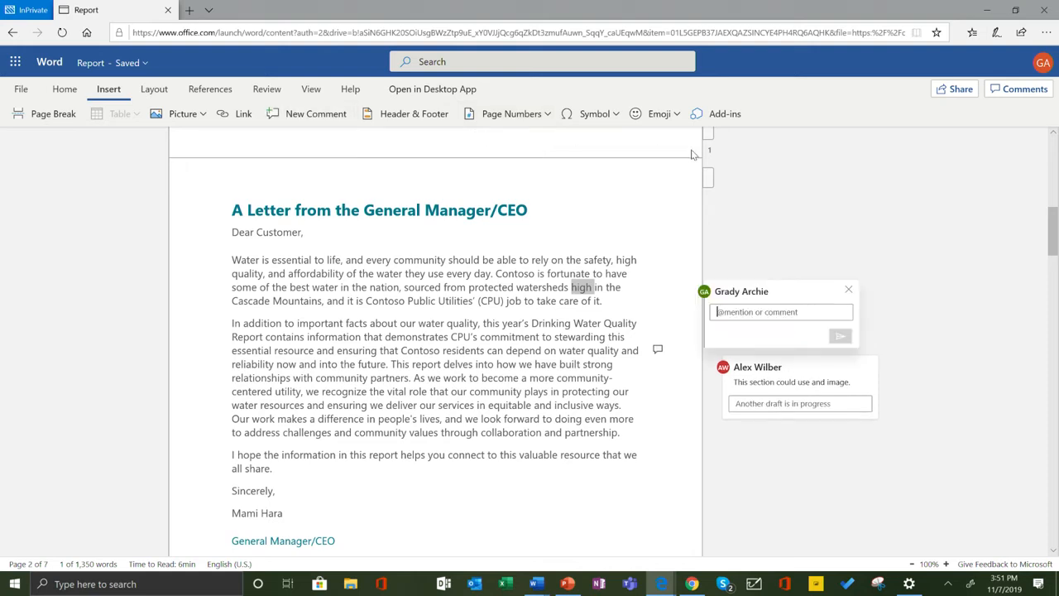
Post the comment "Can you double check this paragraph" with a colleague mentioned and assigned, and share the file with them.
type("@")
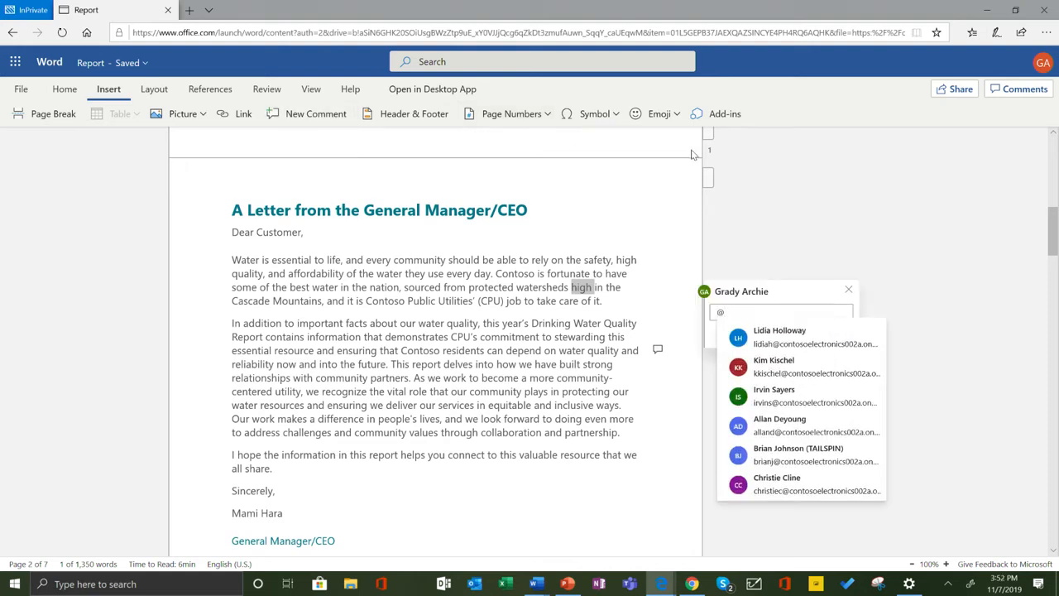
left_click(818, 432)
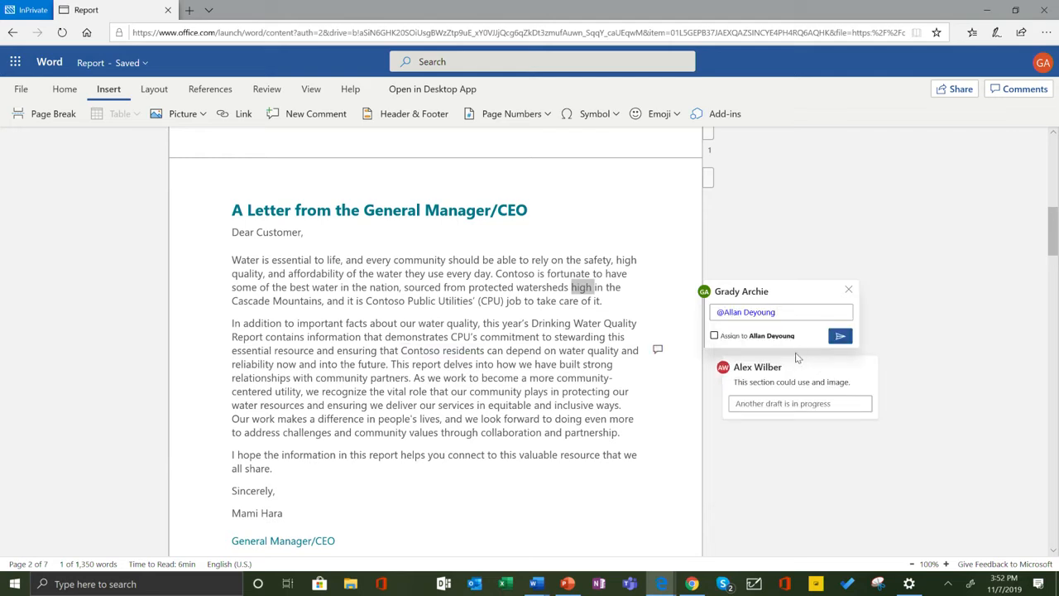
type("Can you double check this paragraph")
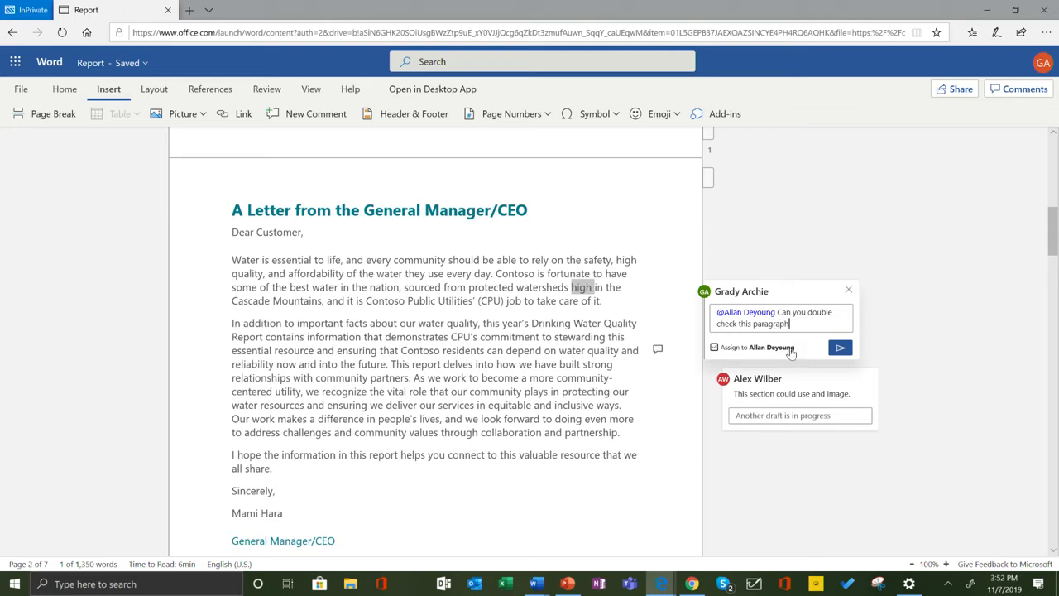
left_click(841, 348)
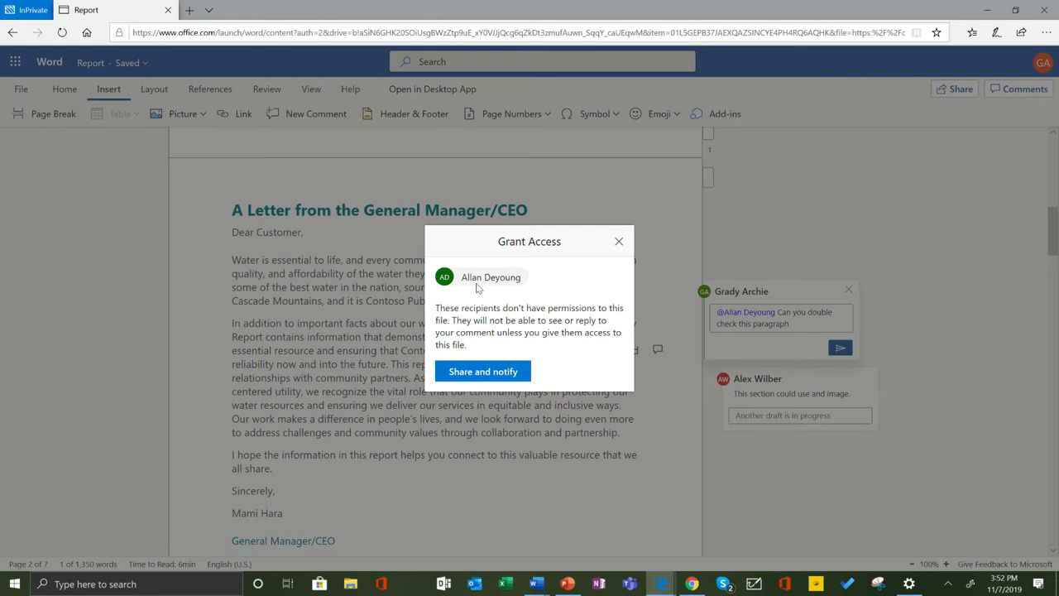
left_click(499, 372)
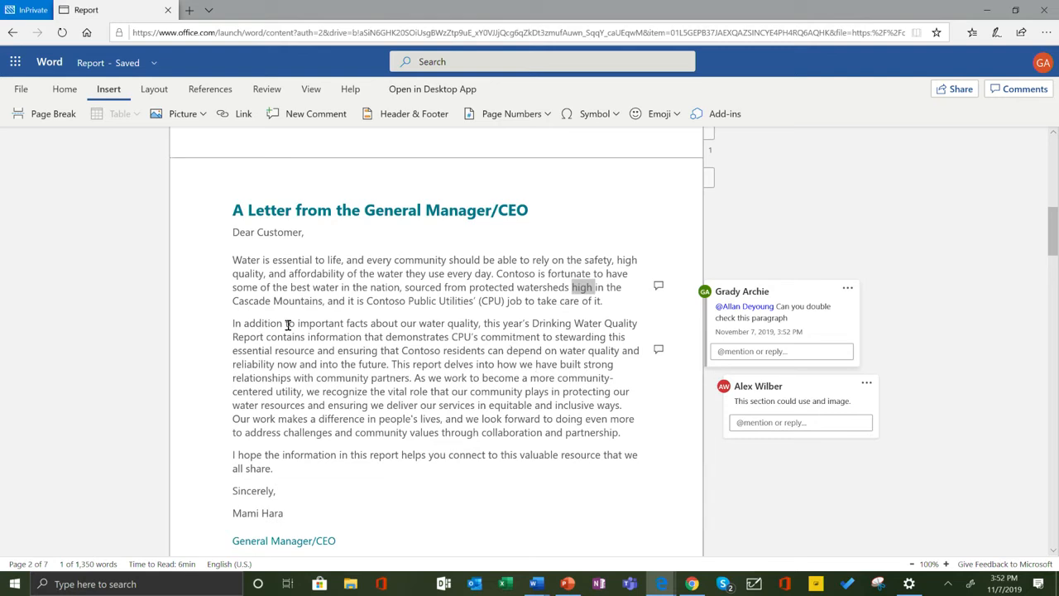
Switch to Outlook and open the inbox email about being mentioned in "Monthly Report".
left_click(16, 61)
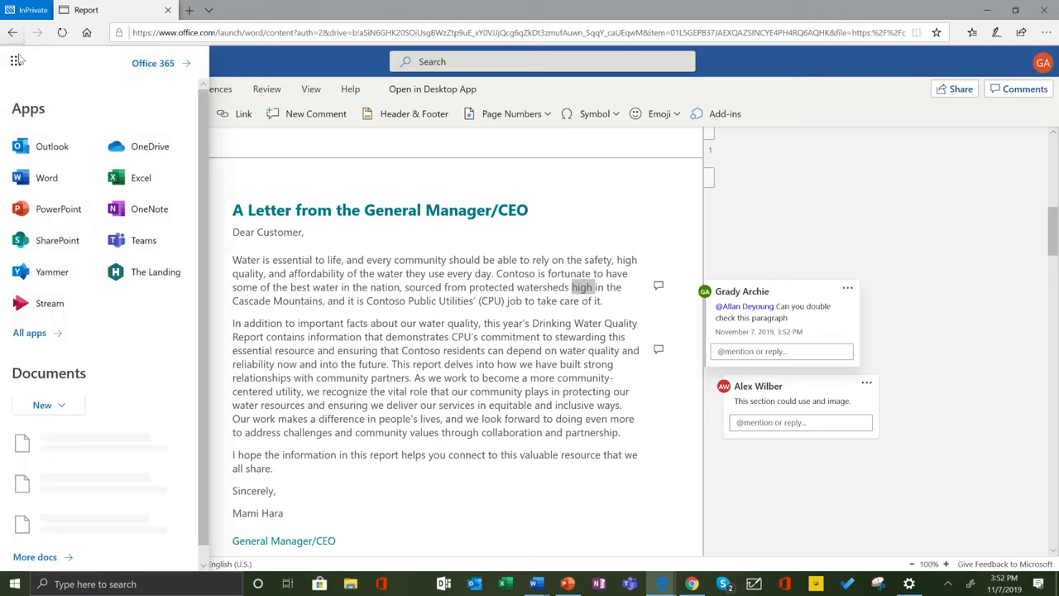
left_click(55, 147)
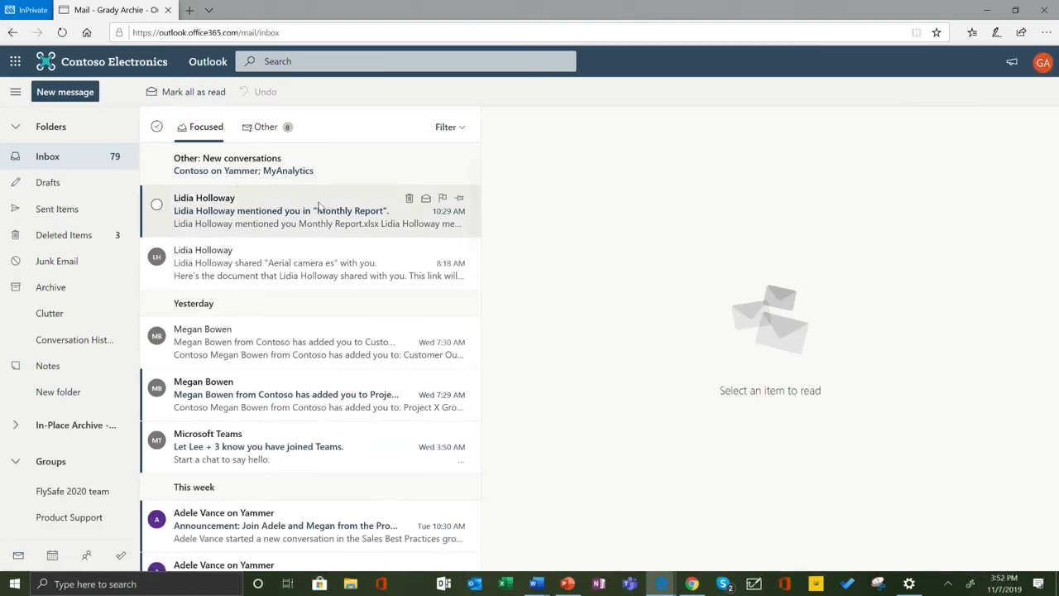
left_click(392, 205)
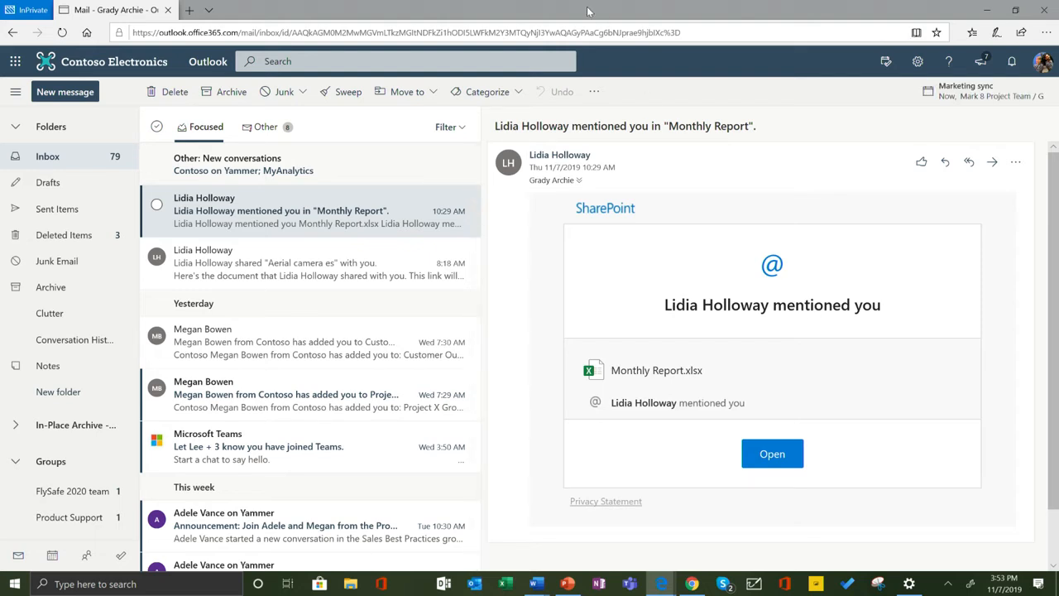
Open the Monthly Report.xlsx workbook from the mention email.
left_click(778, 458)
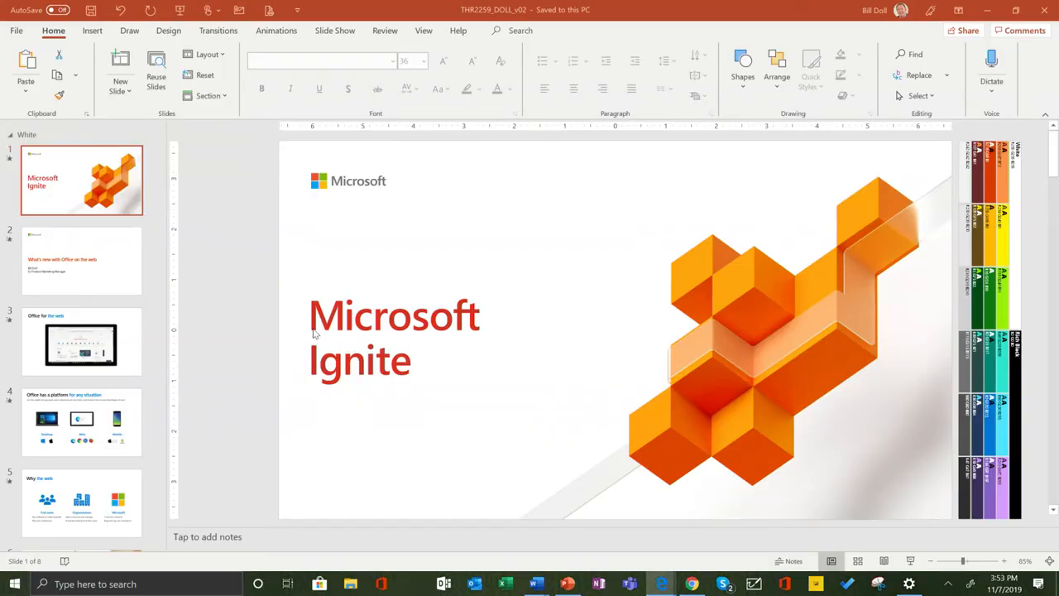
mouse_move(672, 587)
left_click(654, 550)
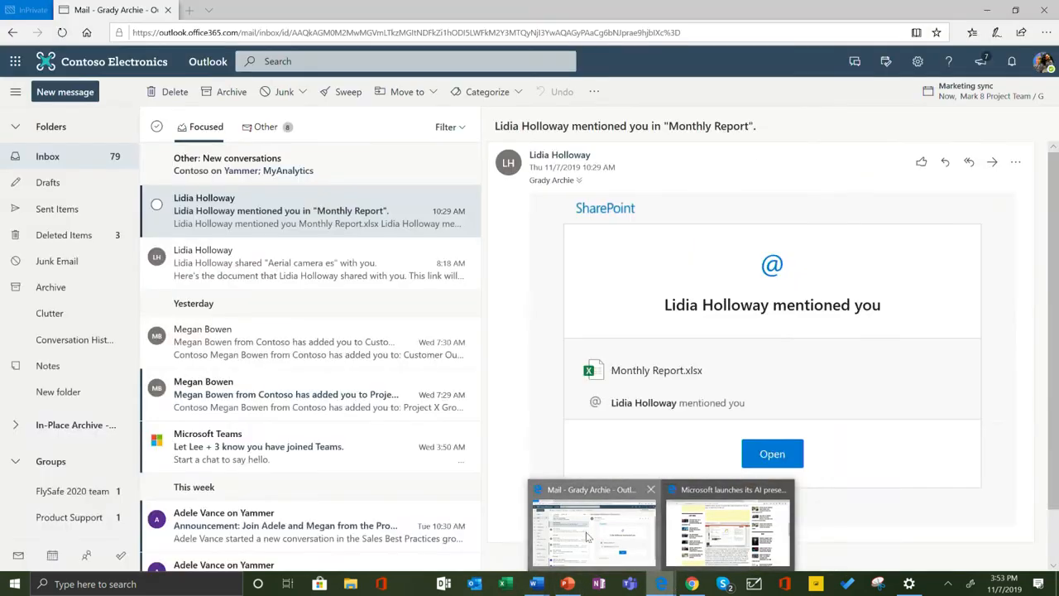
left_click(796, 462)
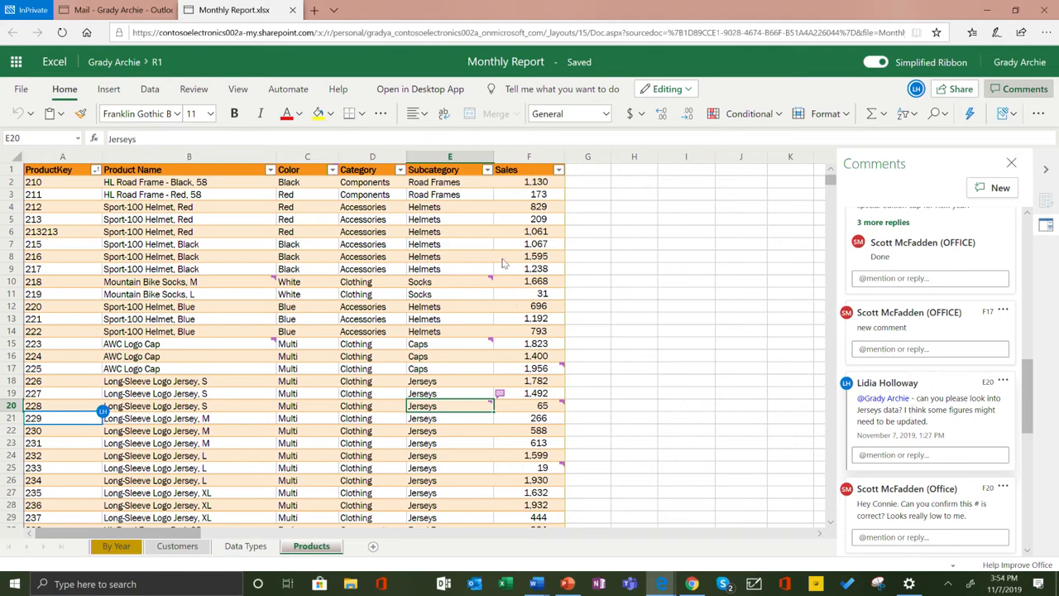
Filter the Subcategory column to Jerseys only, apply it just for yourself, and dismiss the sheet view guide.
left_click(487, 172)
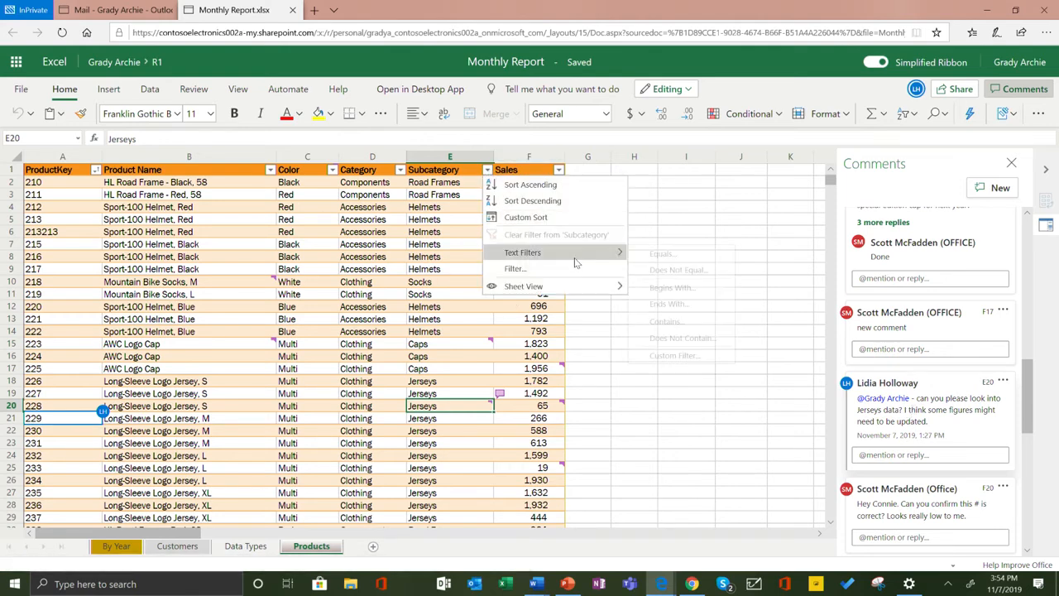
left_click(513, 267)
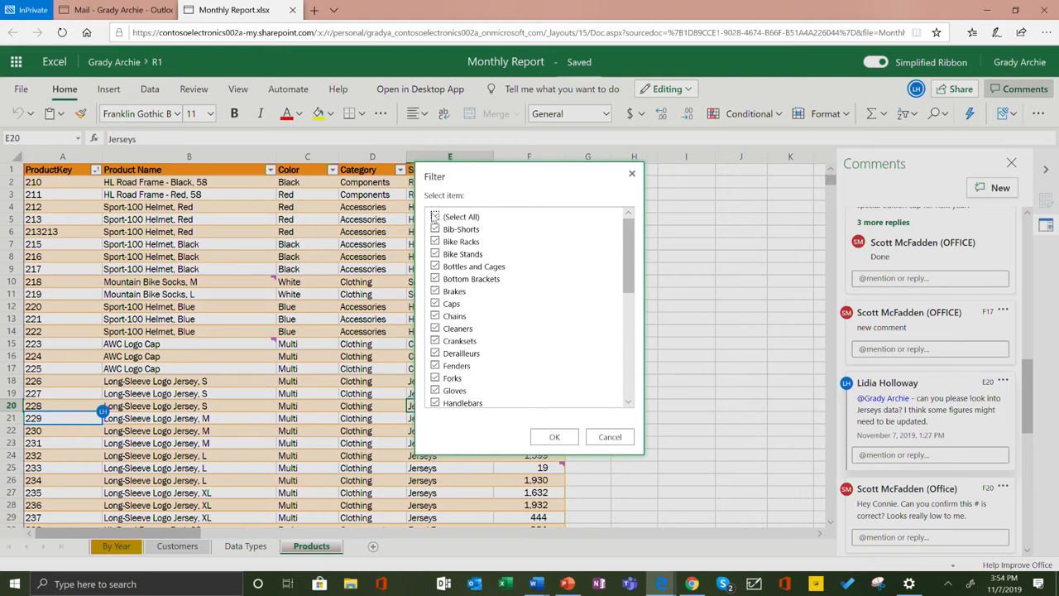
left_click(435, 217)
scroll(446, 331, "down", 3)
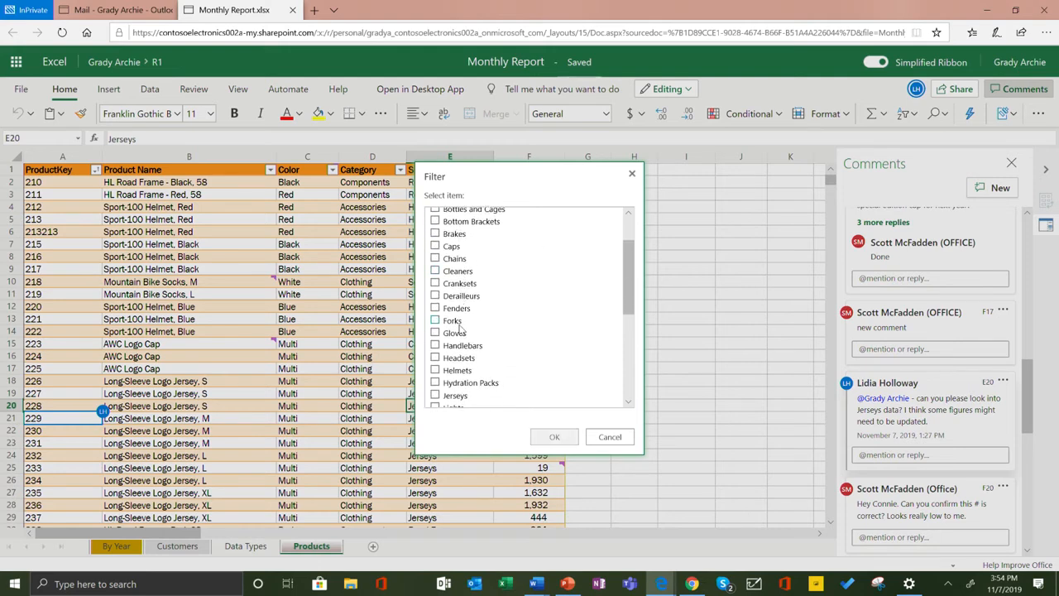
left_click(435, 344)
left_click(555, 437)
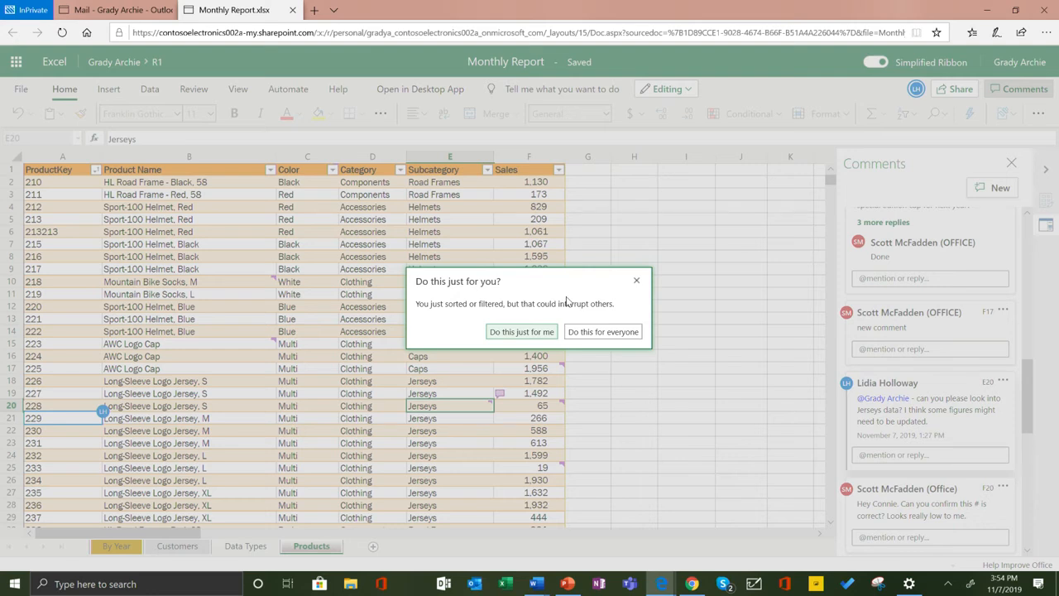
left_click(538, 332)
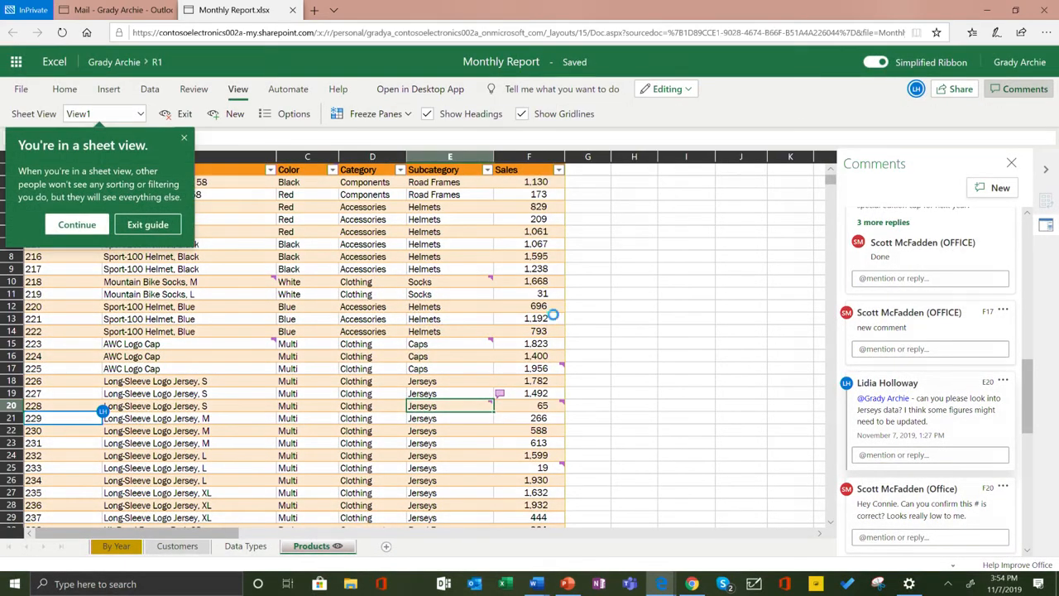
scroll(250, 262, "down", 5)
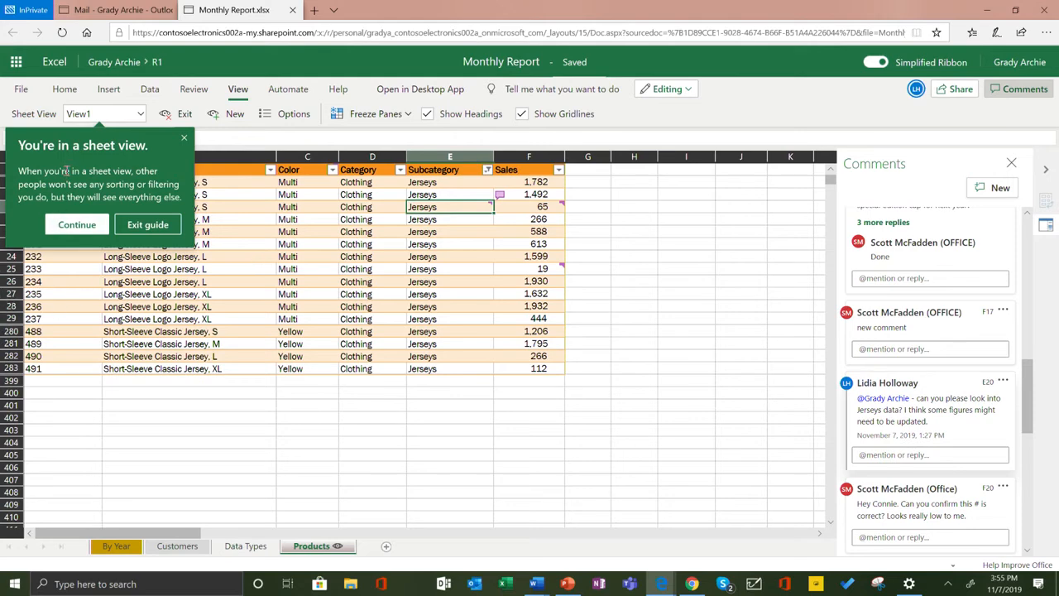
left_click(183, 135)
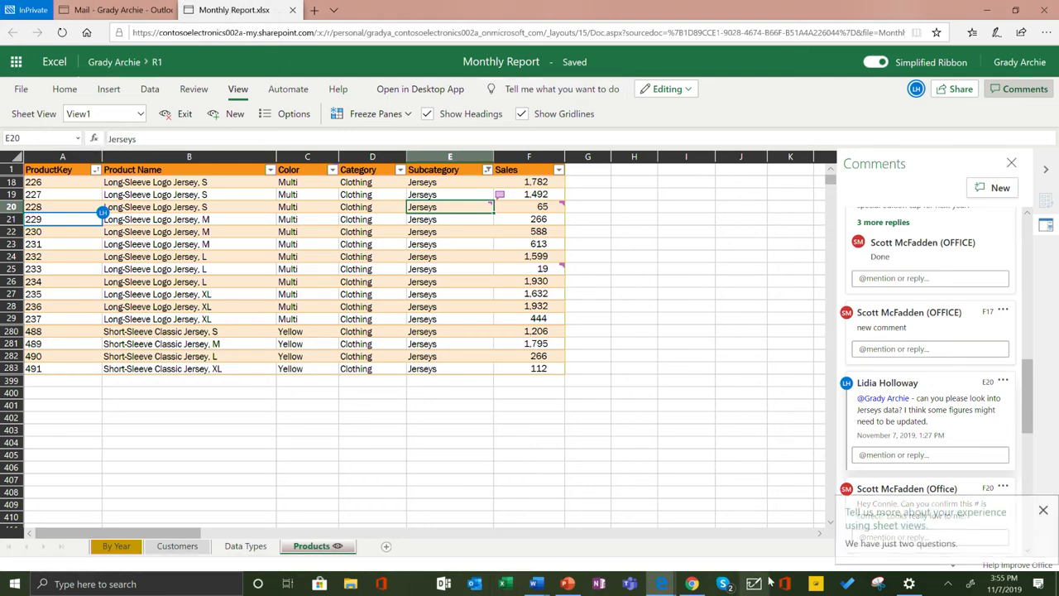
left_click(694, 584)
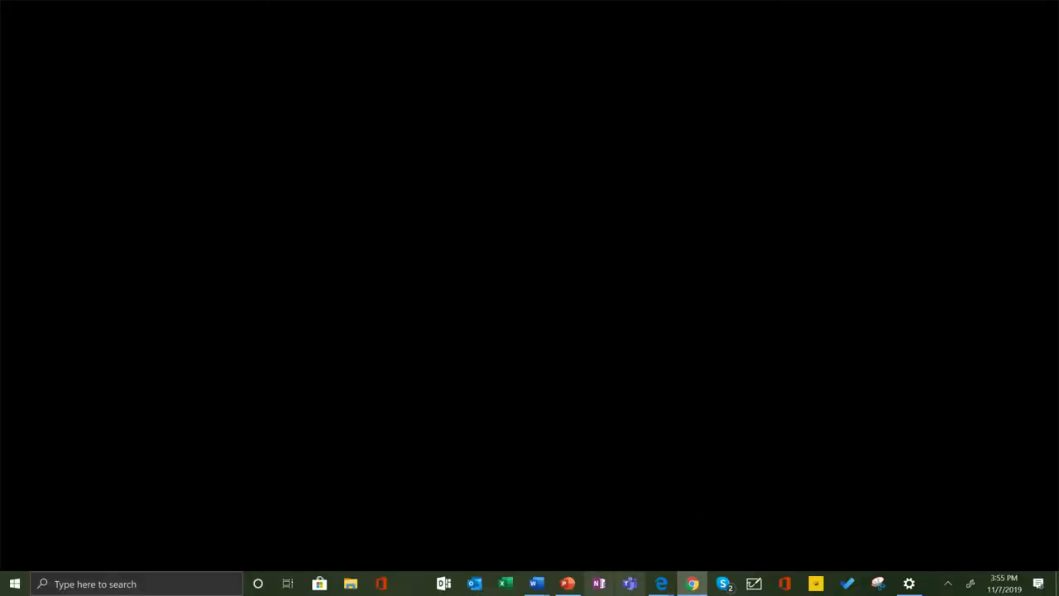
left_click(693, 584)
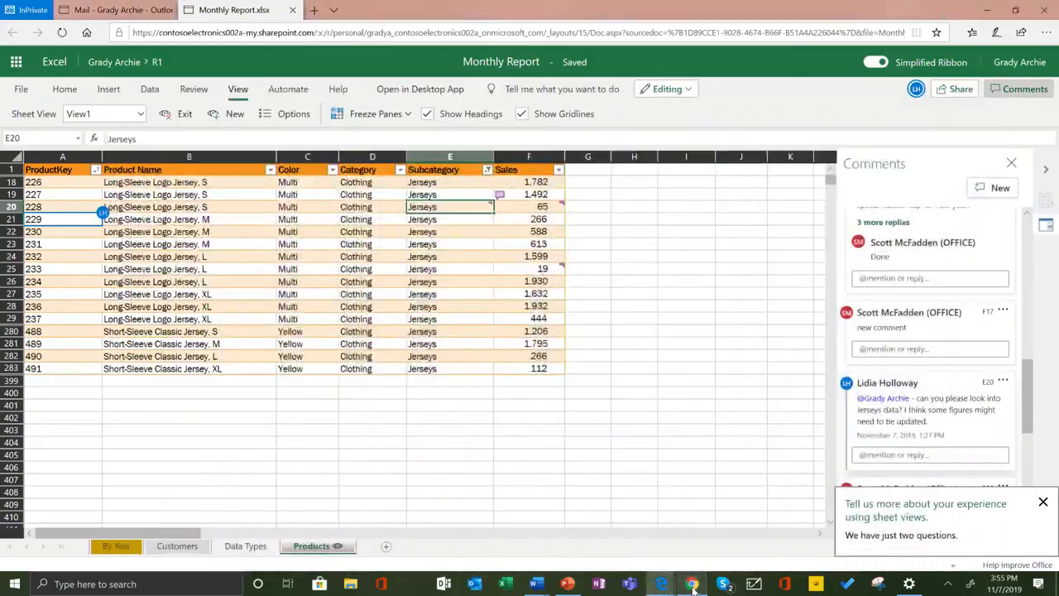
left_click(693, 587)
left_click_drag(638, 2, 505, 52)
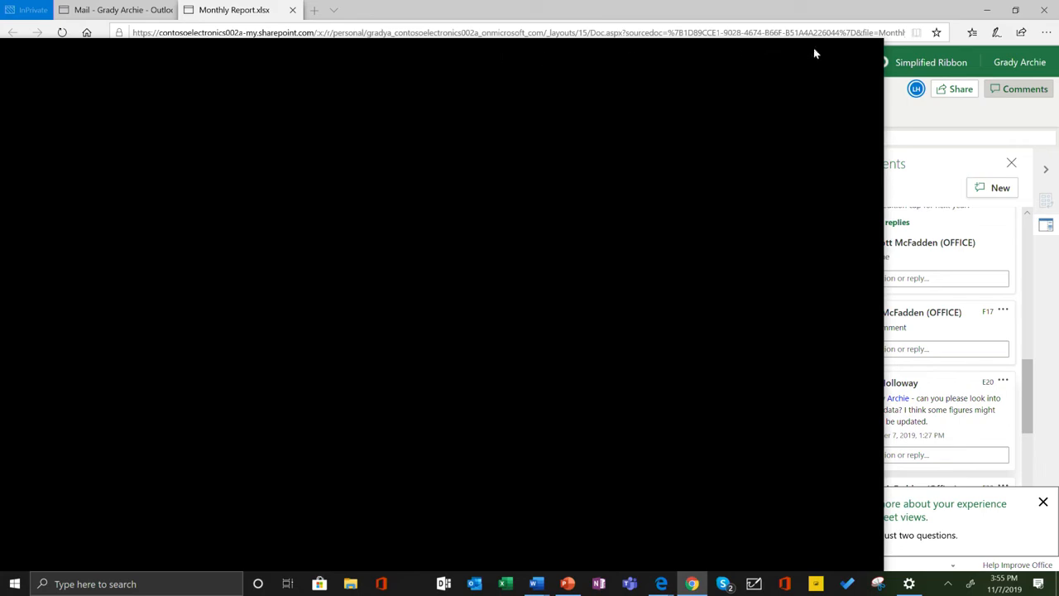
left_click(700, 12)
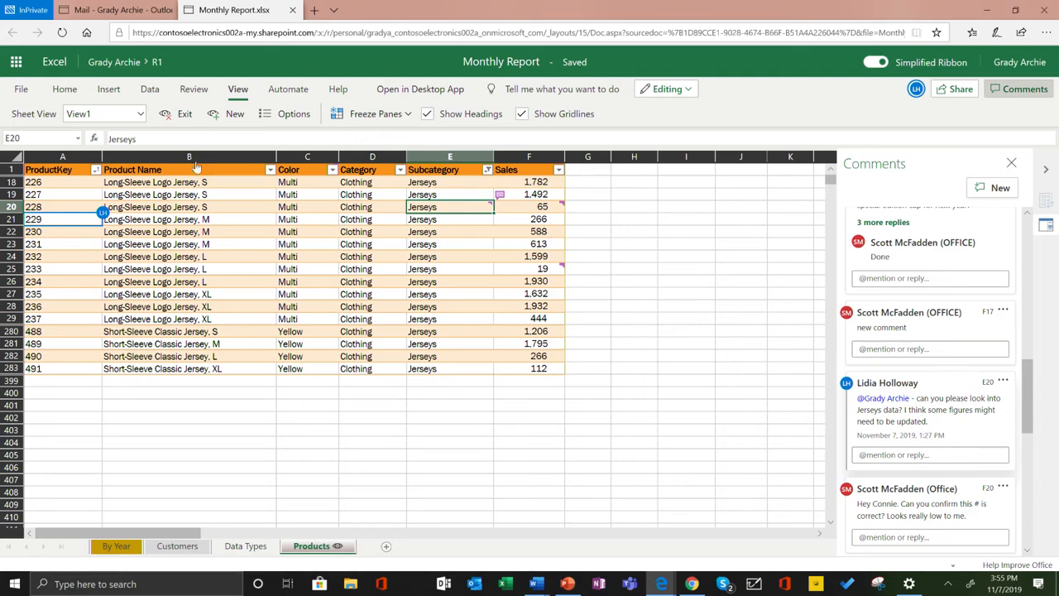
Rename the current sheet view of the Products sheet from its default name to "Jerseys".
left_click(88, 113)
key("ctrl+a")
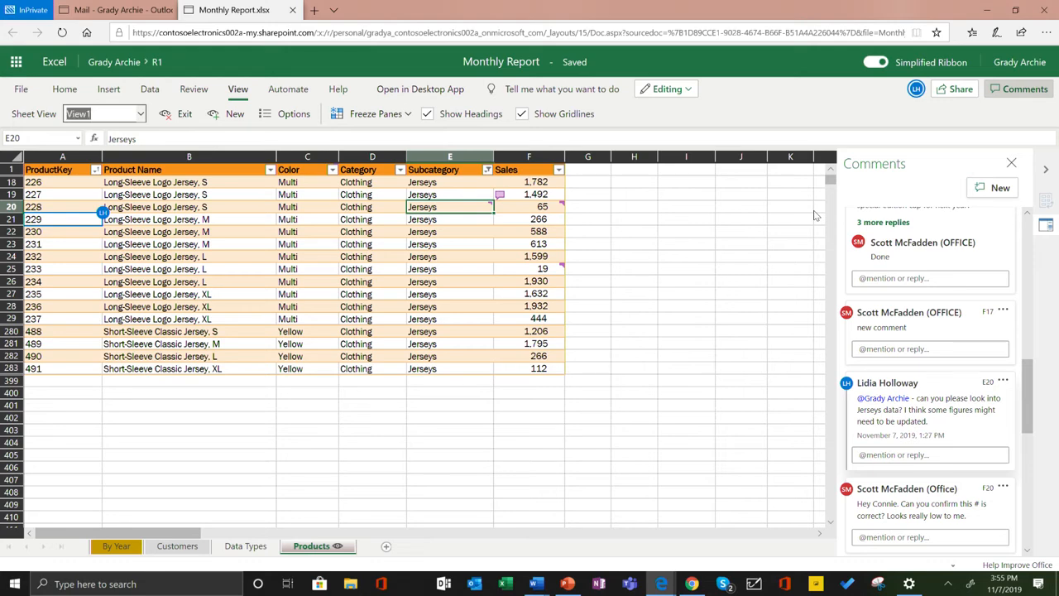
key("BackSpace")
key("Return")
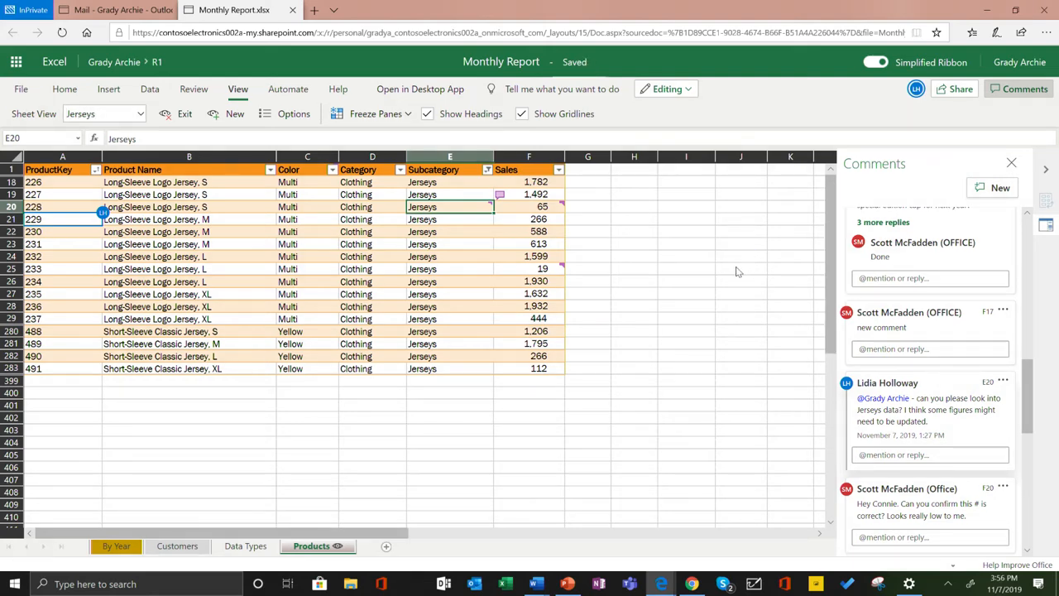
left_click(741, 269)
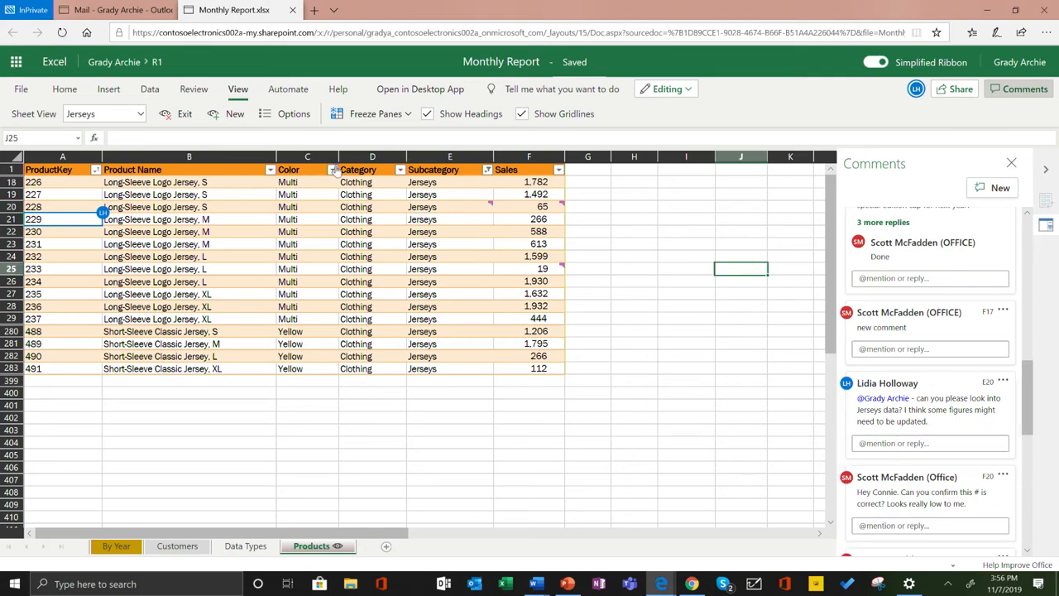
Switch the Products sheet to the Default sheet view and return to the Jerseys view.
left_click(141, 117)
left_click(135, 134)
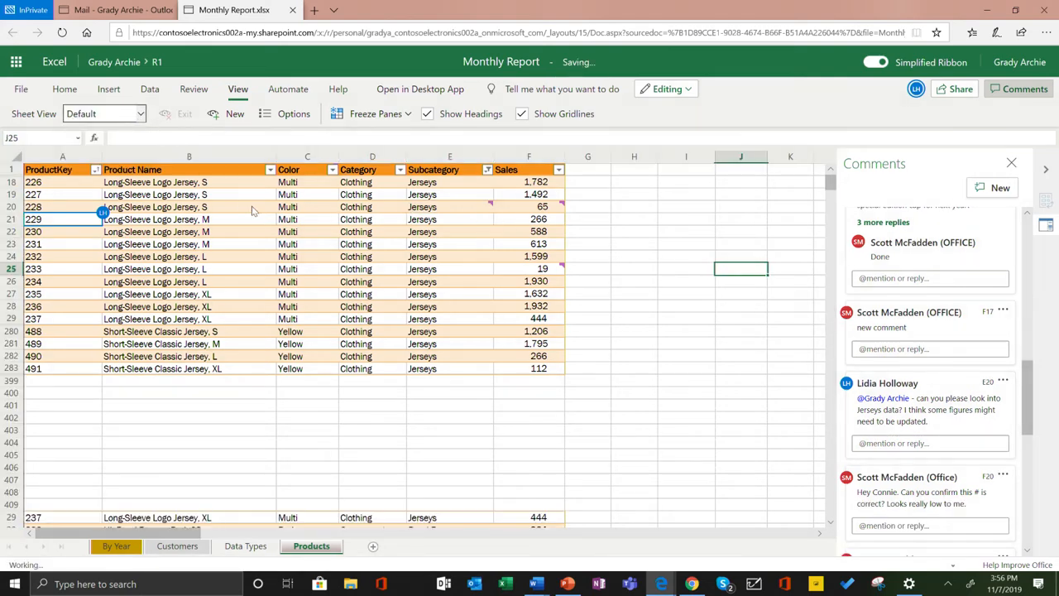
left_click(135, 115)
left_click(120, 159)
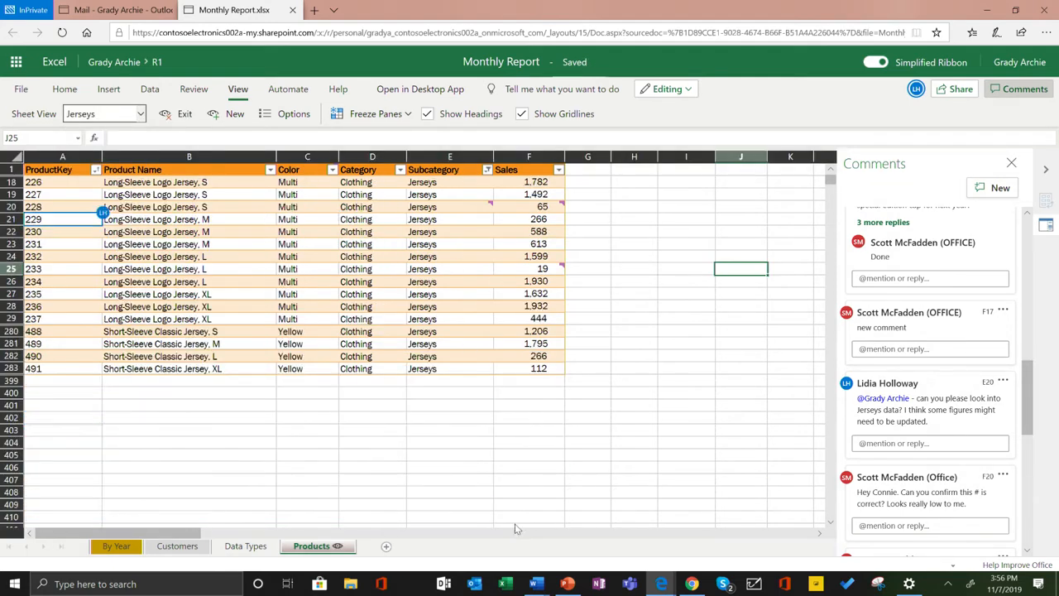
left_click(692, 585)
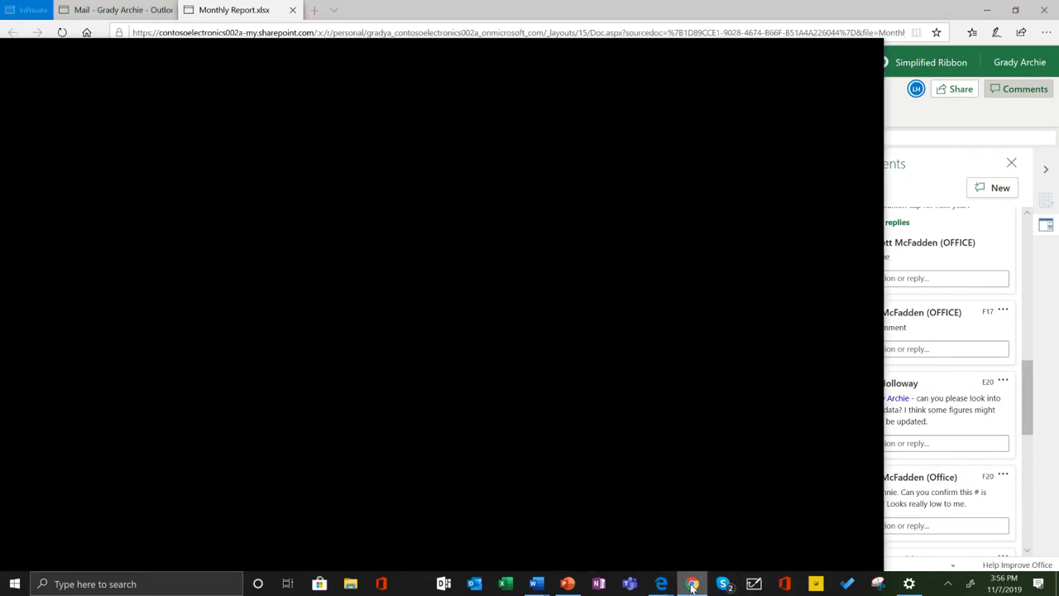
left_click(692, 585)
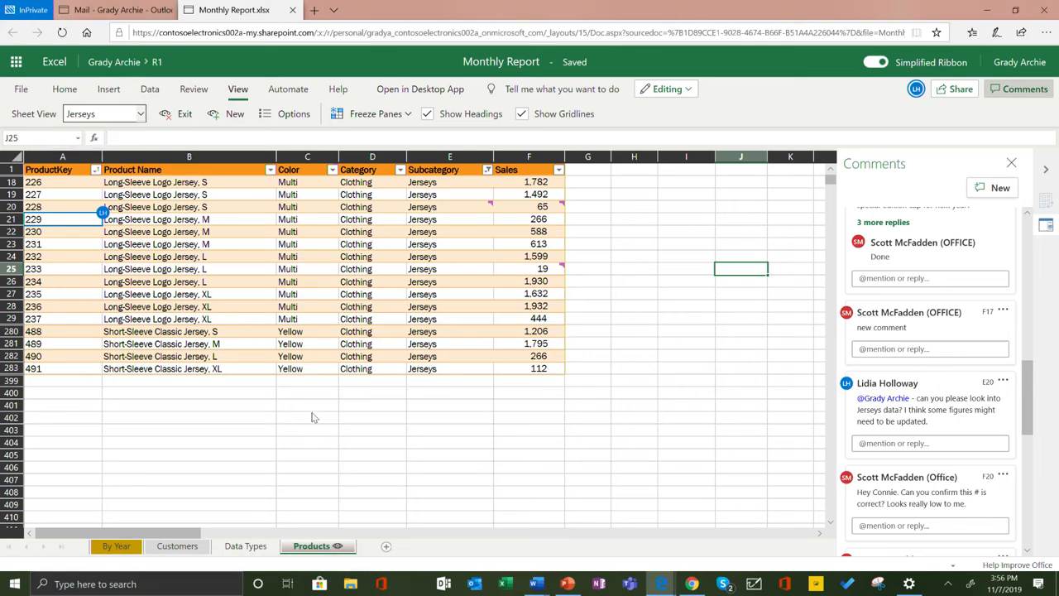
Add France as a new row at the end of the Countries table on the Data Types sheet.
left_click(246, 546)
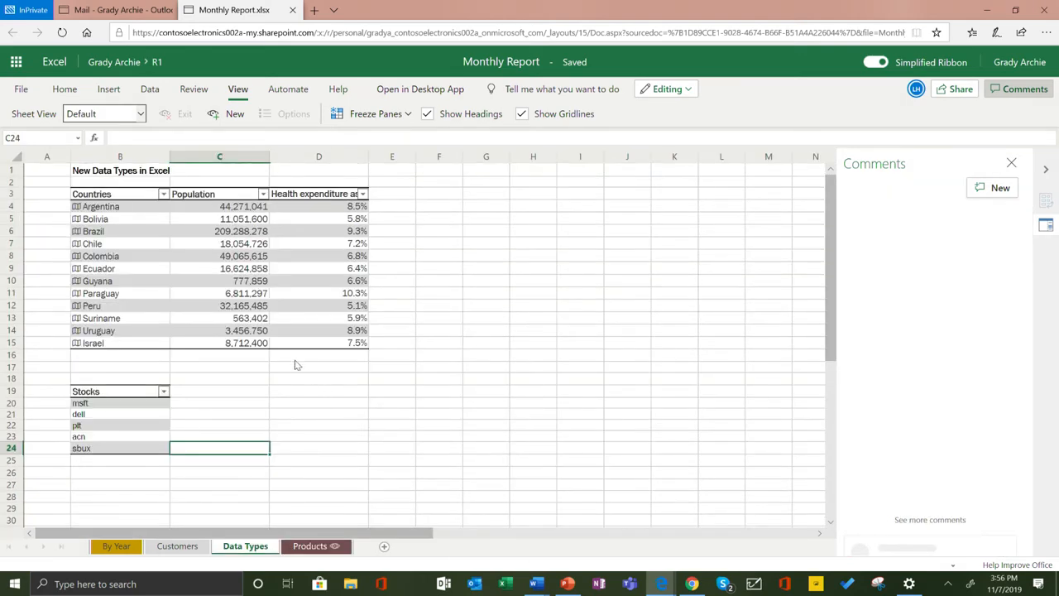
left_click(206, 261)
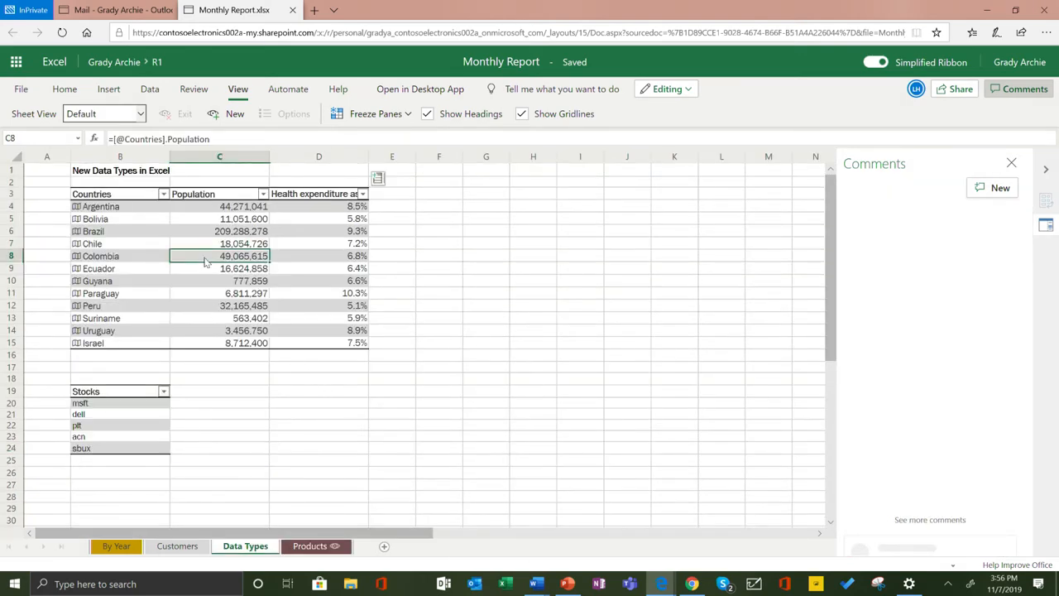
left_click(100, 209)
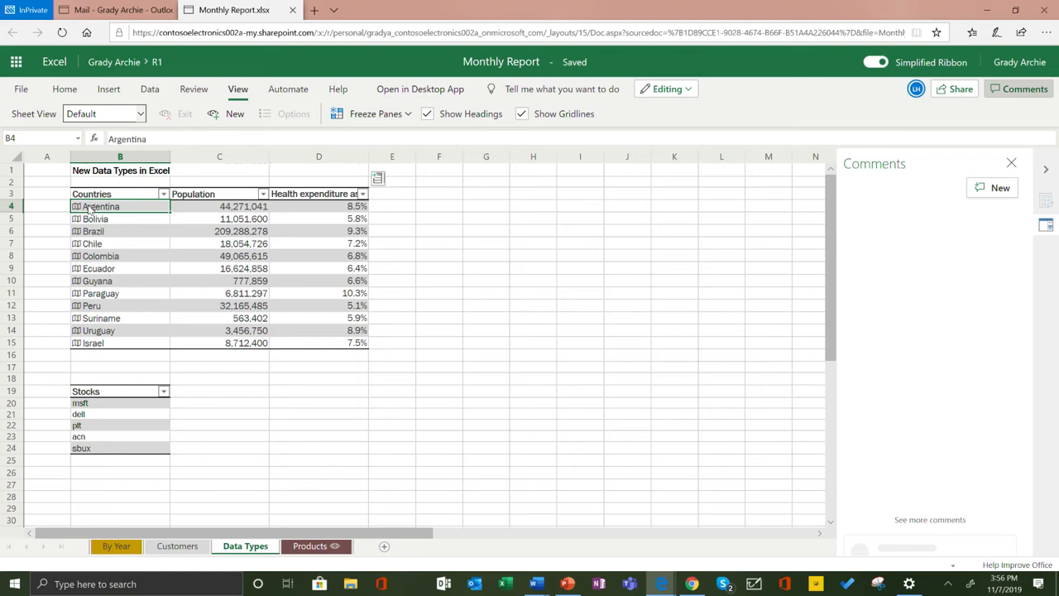
key("ctrl+Down")
key("Down")
type("France")
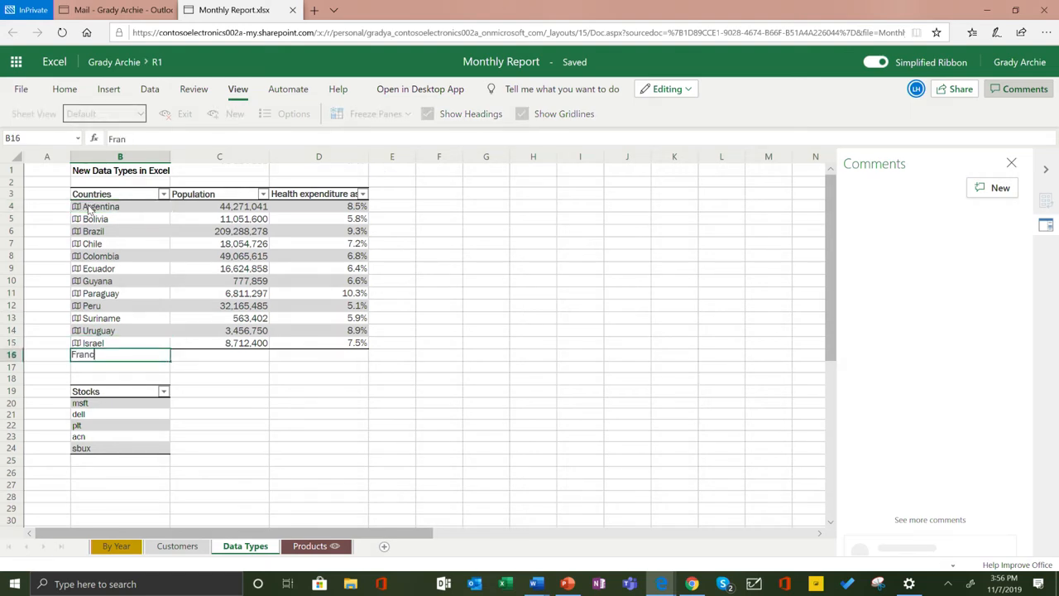
key("Return")
key("Up")
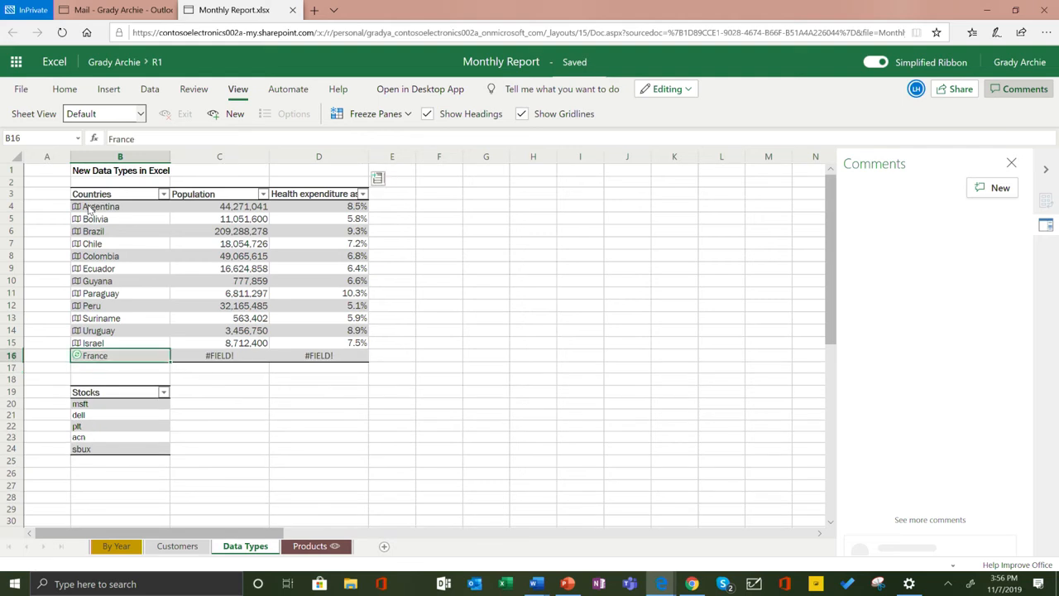
Add a Birth rate column to the Countries table from the available country data fields.
key("Up")
key("Right")
key("Right")
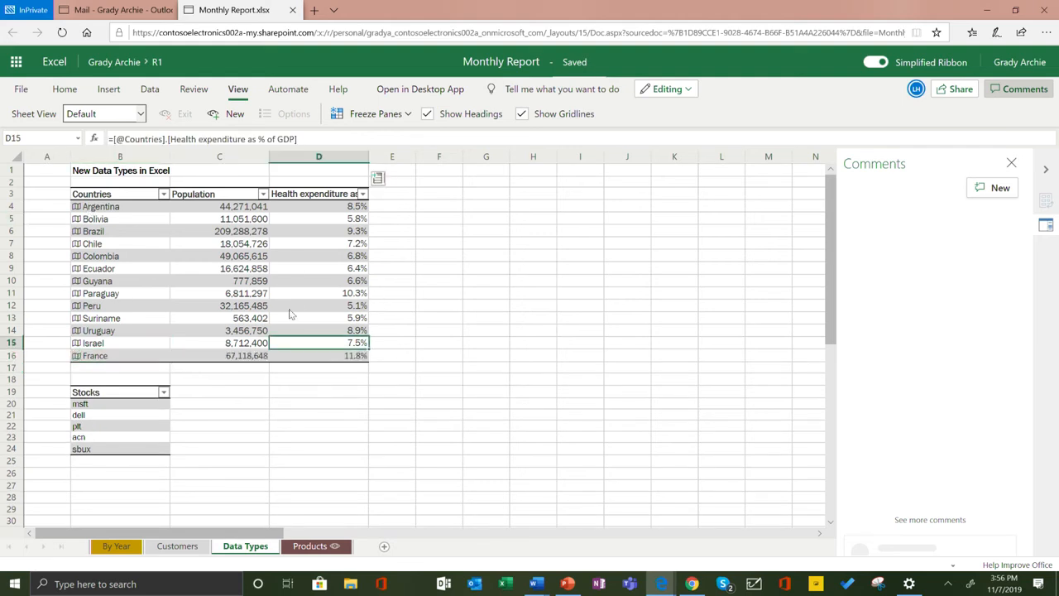
left_click(378, 178)
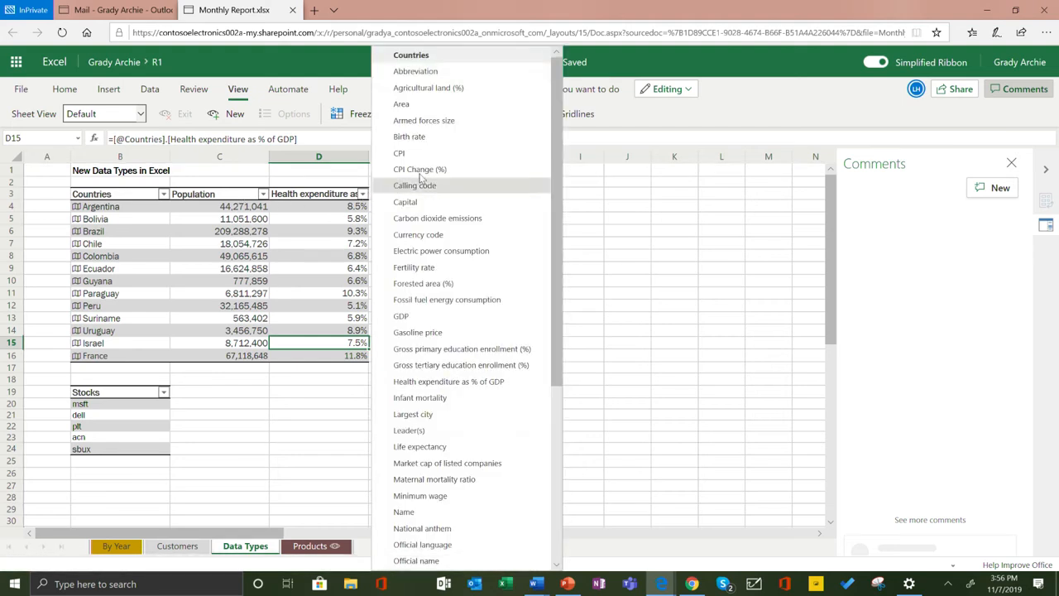
left_click(410, 137)
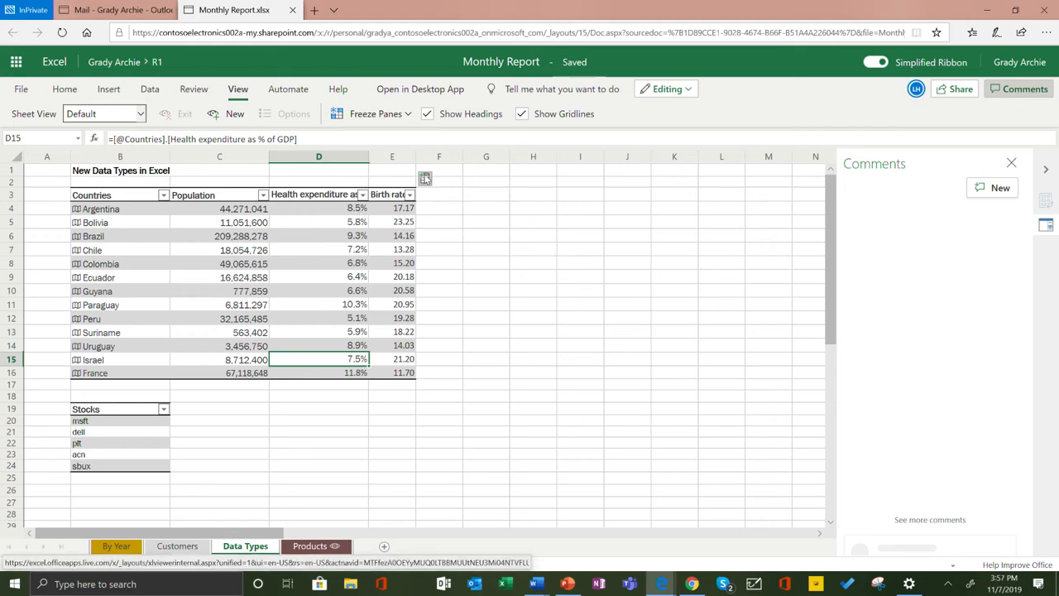
Browse the further data fields available for the Countries table and close the list without adding one.
left_click(425, 178)
scroll(496, 273, "down", 5)
scroll(506, 249, "up", 5)
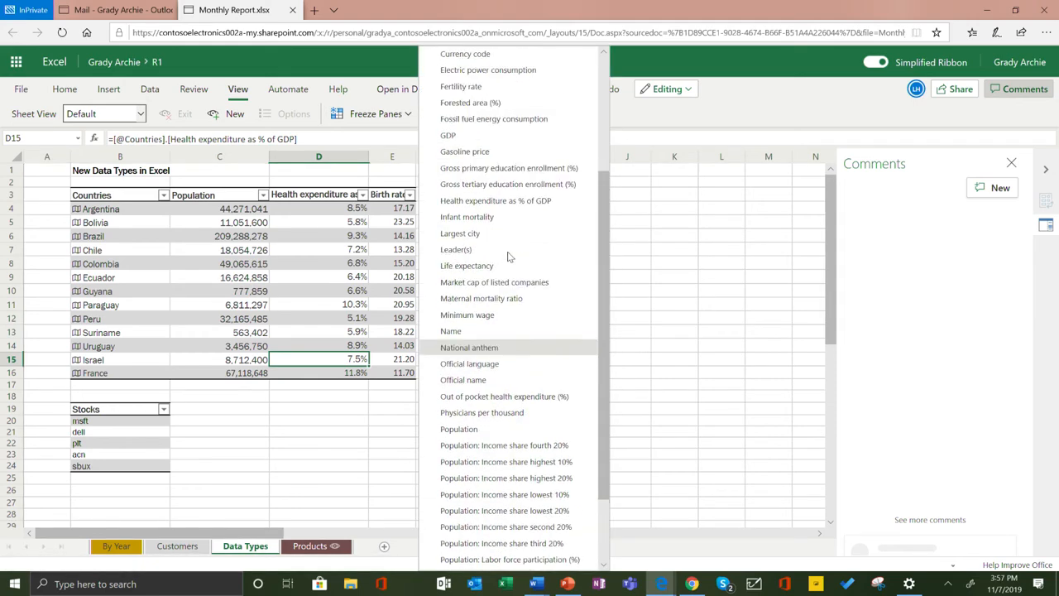
left_click(58, 301)
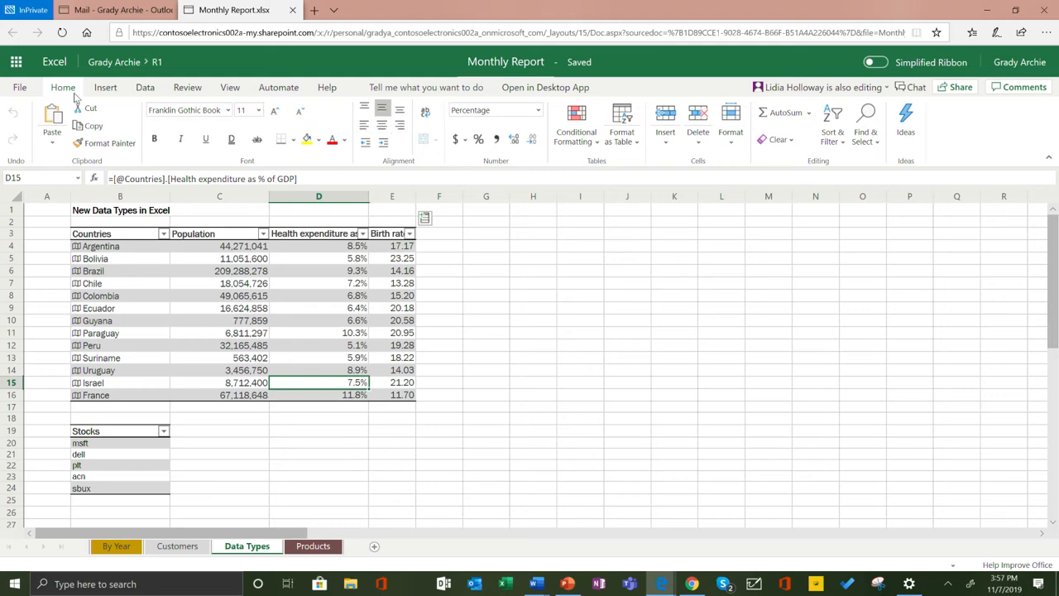
left_click(105, 87)
left_click(145, 88)
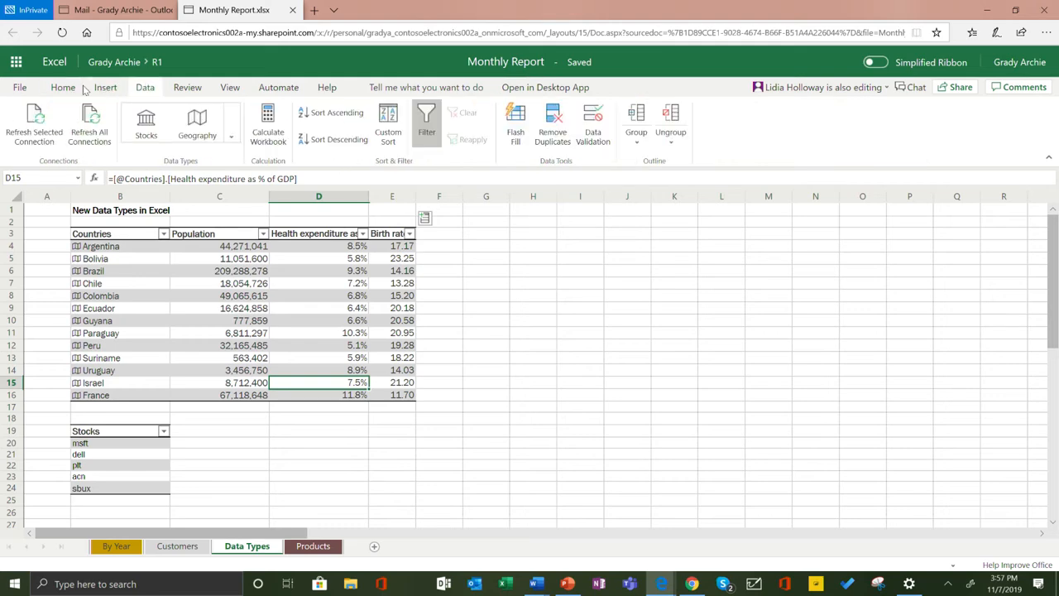
left_click(62, 88)
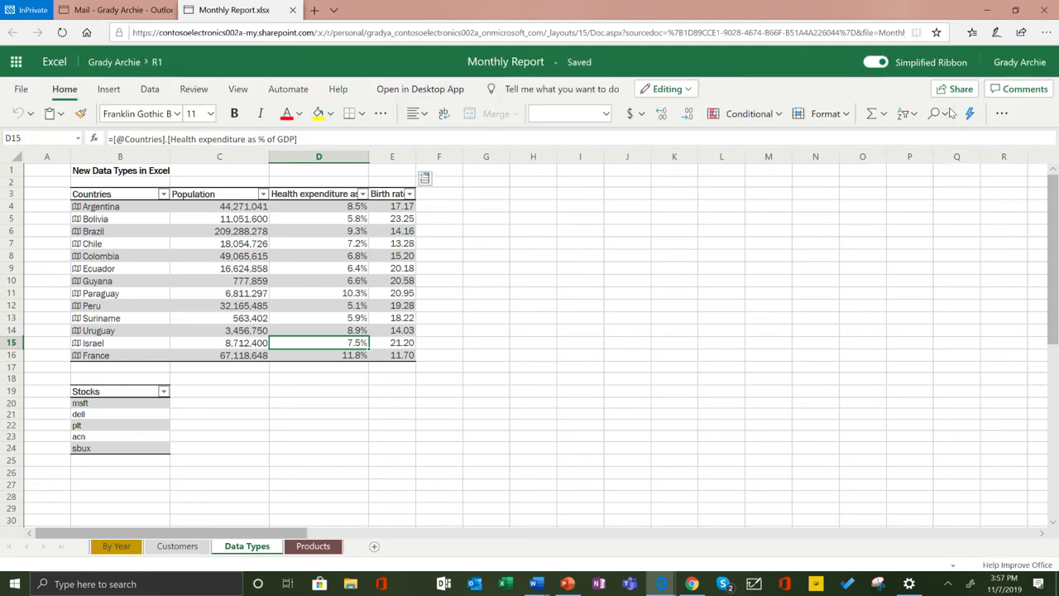
Switch to PowerPoint on the web and open the recent Project Update presentation.
left_click(16, 63)
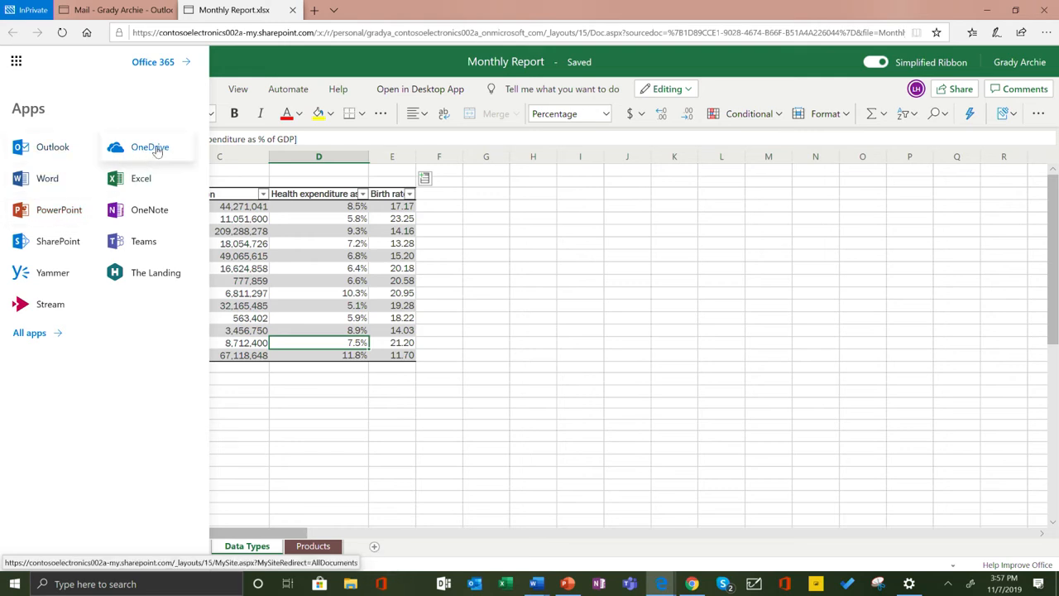
left_click(65, 210)
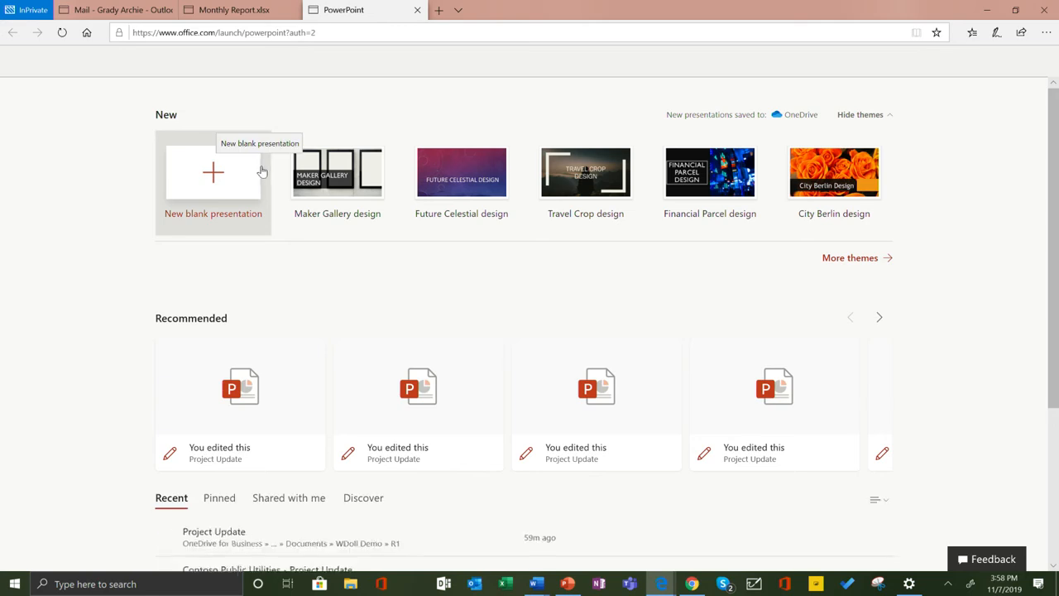
scroll(267, 174, "down", 2)
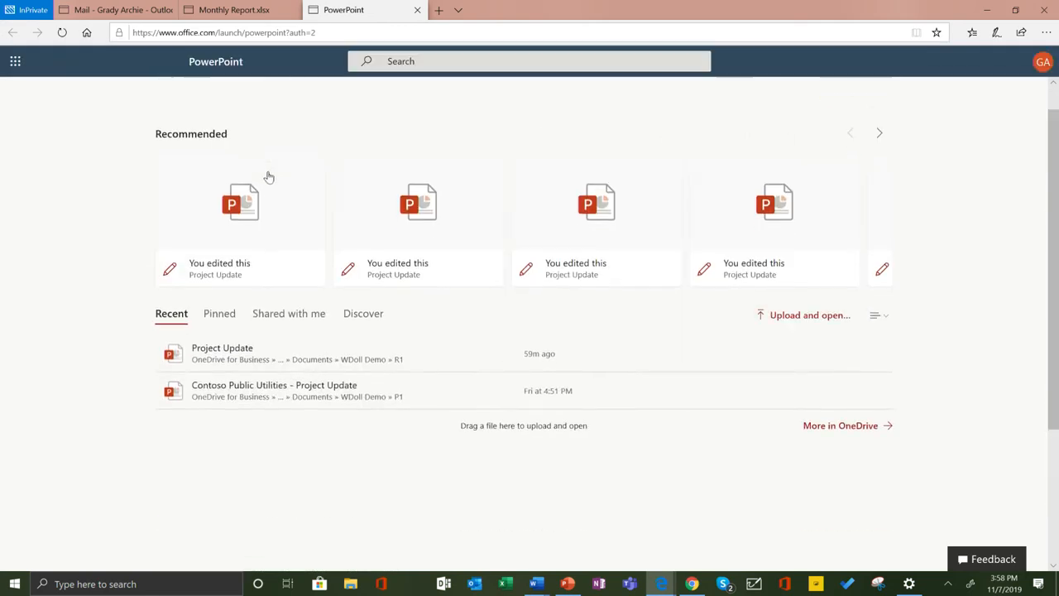
left_click(232, 350)
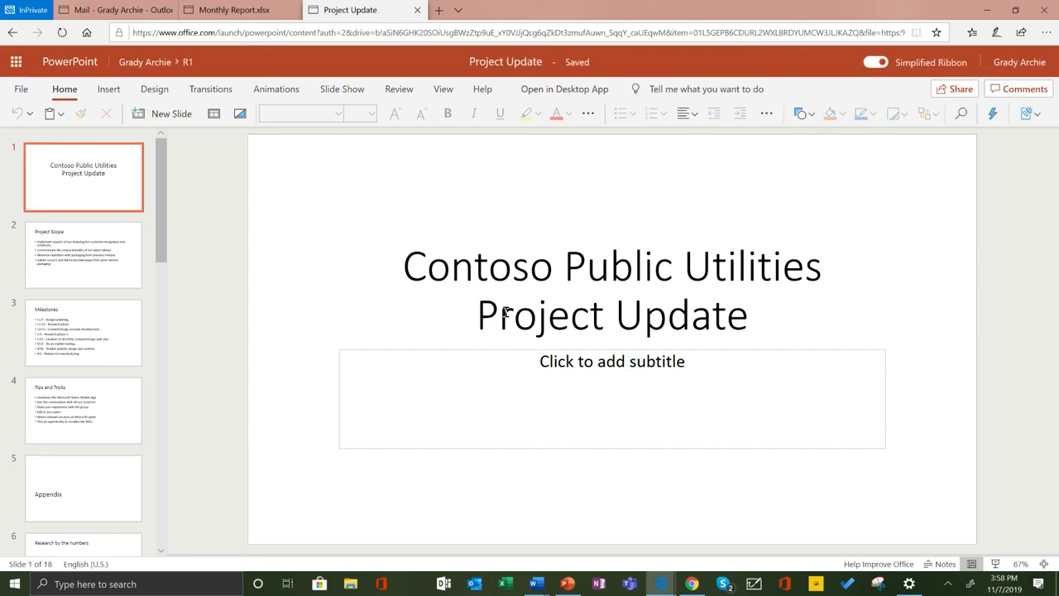
Add a subtitle beginning "Water PRoje" to the title slide.
left_click(604, 377)
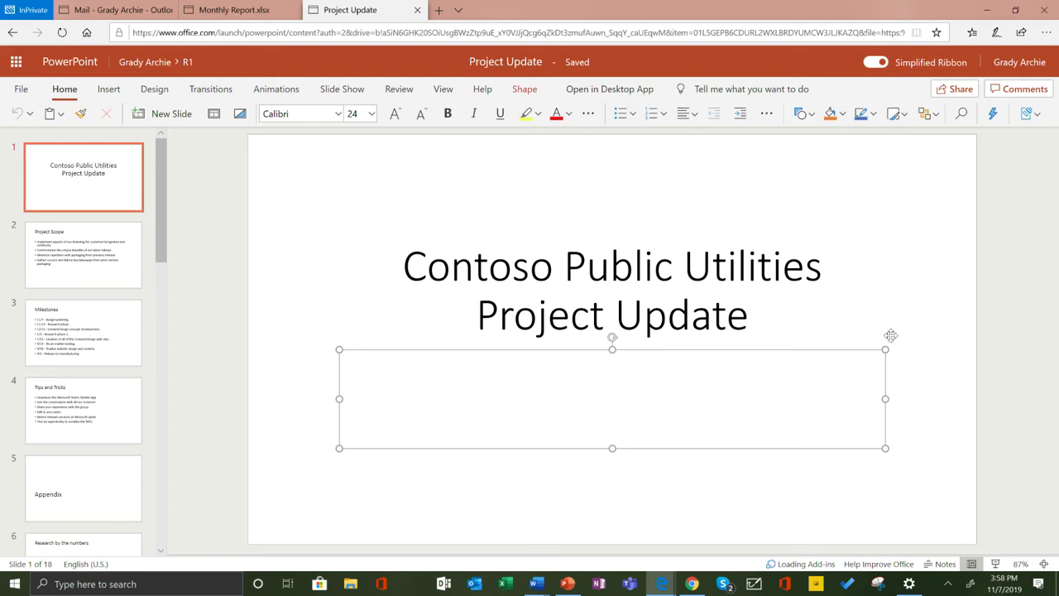
type("Water ")
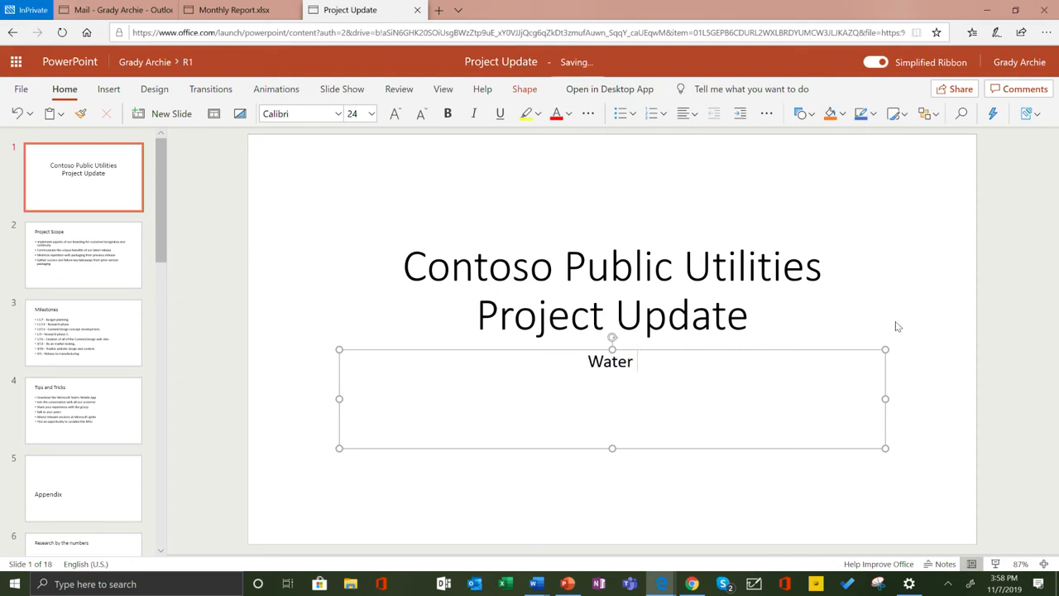
type("PRoje")
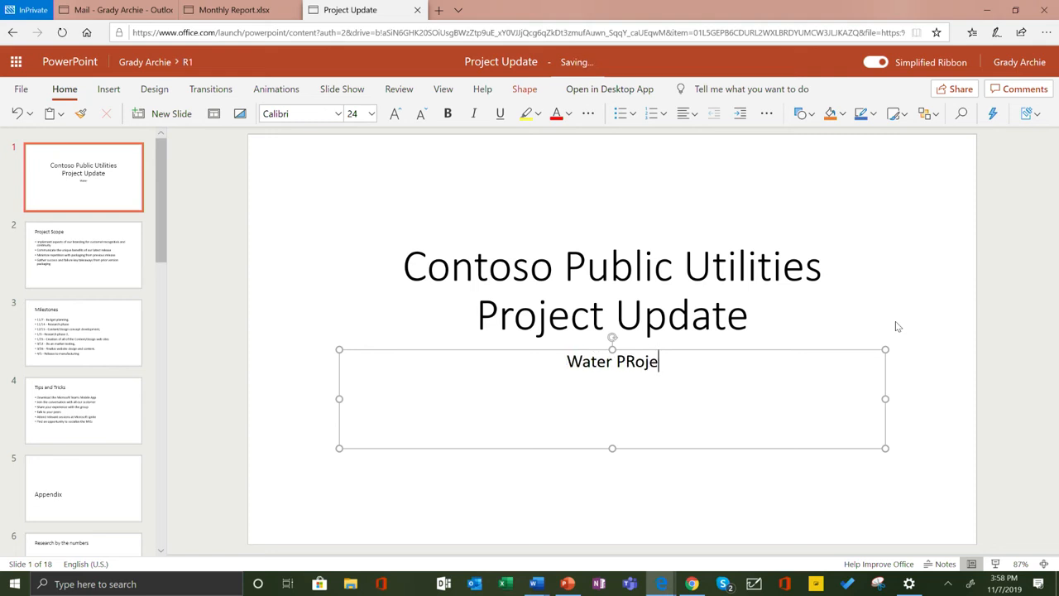